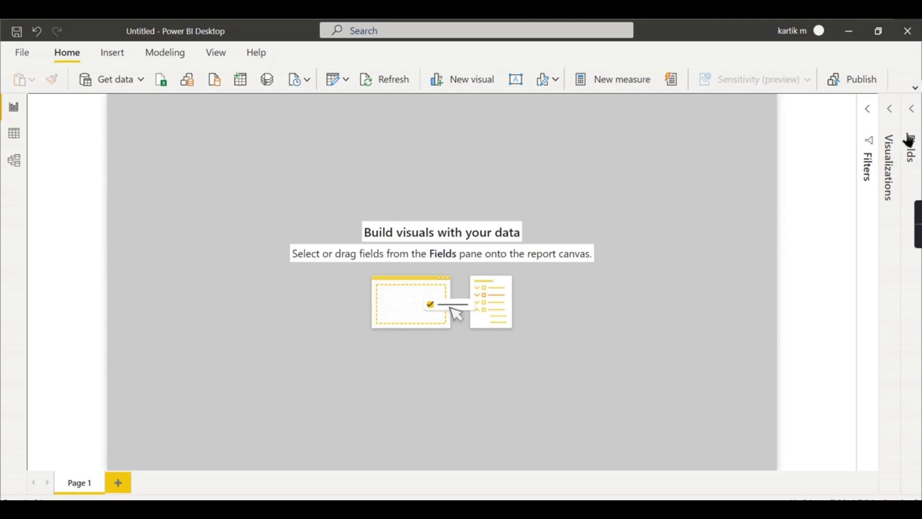
# - Review the Country Population table in Data view and inspect its State column
pyautogui.click(13, 133)
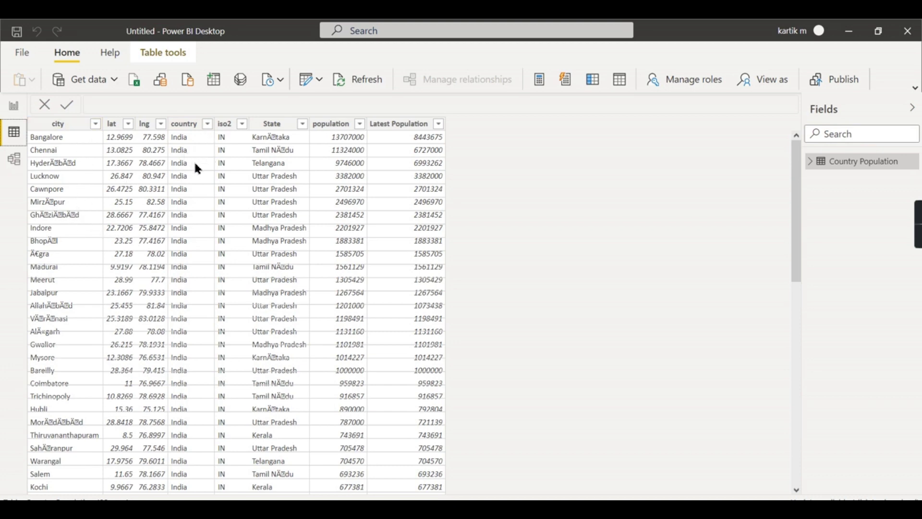
pyautogui.click(284, 139)
pyautogui.scroll(-2, 601, 197)
pyautogui.scroll(-10, 360, 230)
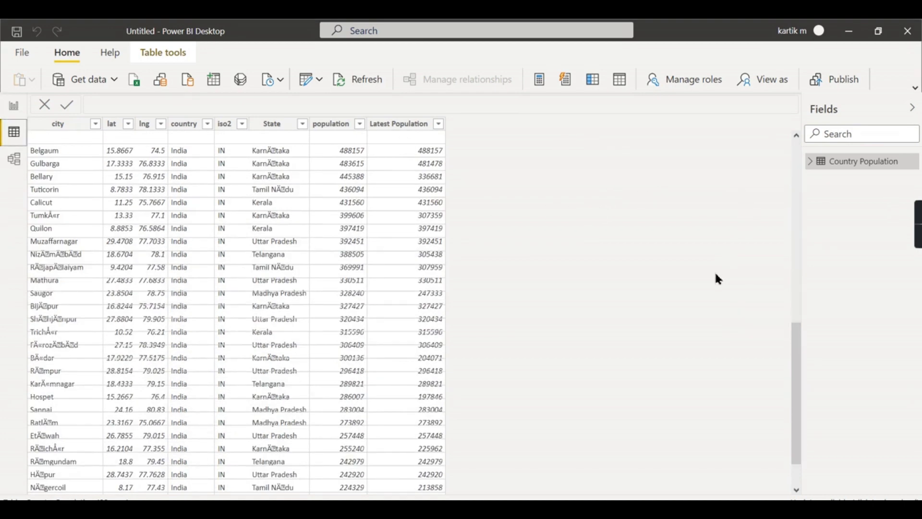
pyautogui.scroll(5, 727, 238)
pyautogui.scroll(7, 706, 267)
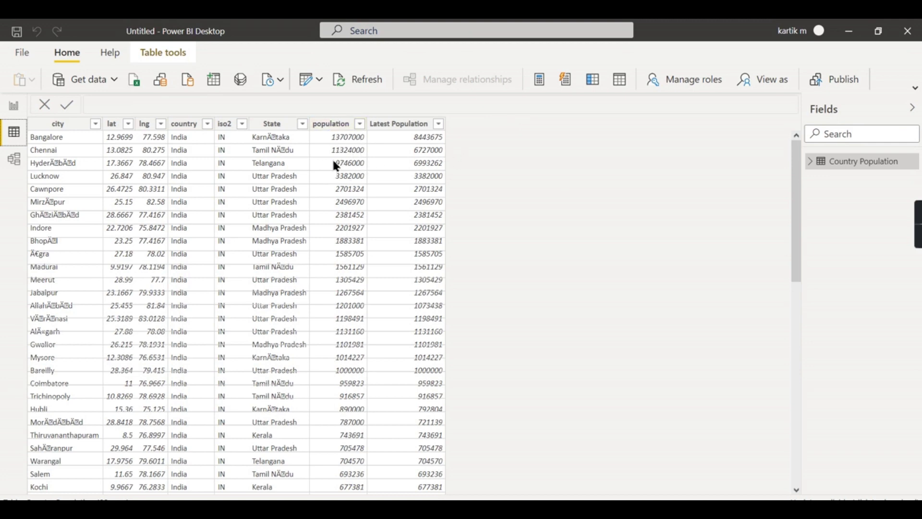
# - Return to the report, expand the Fields and Visualizations panes, and add a Map visual
pyautogui.click(13, 106)
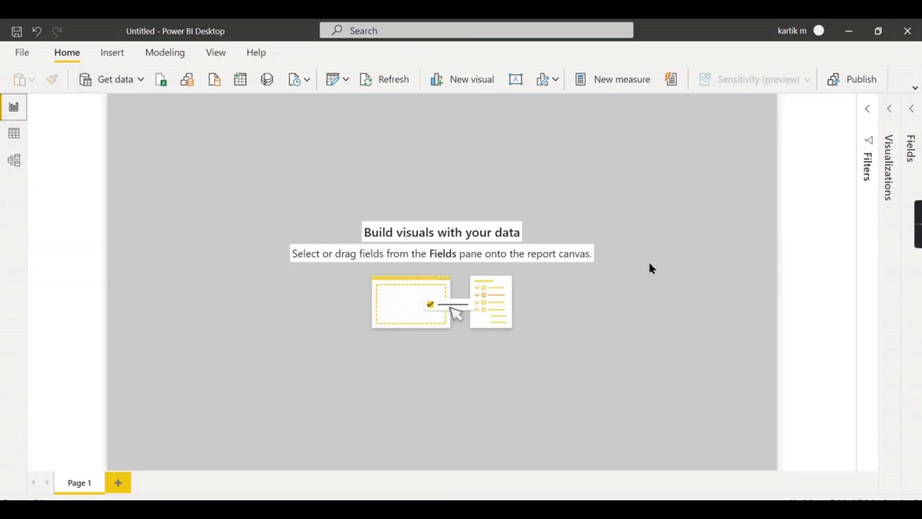
pyautogui.click(912, 113)
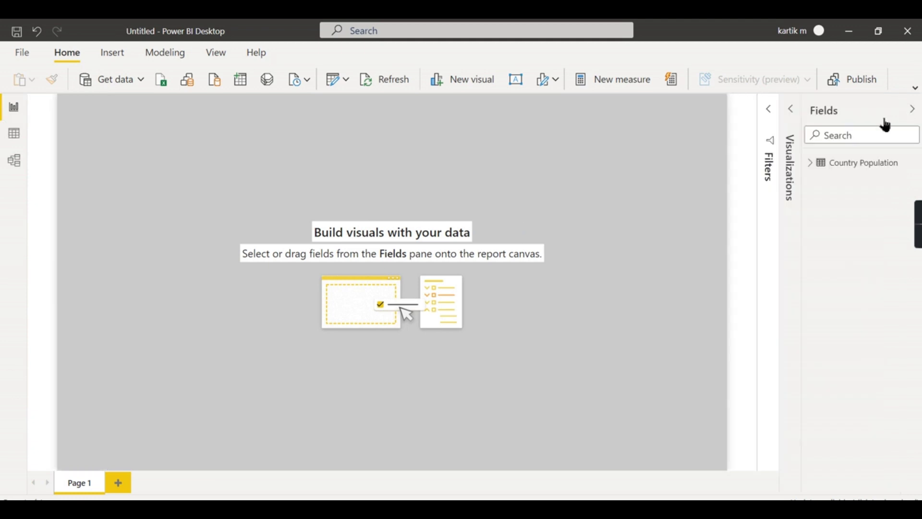
pyautogui.click(790, 110)
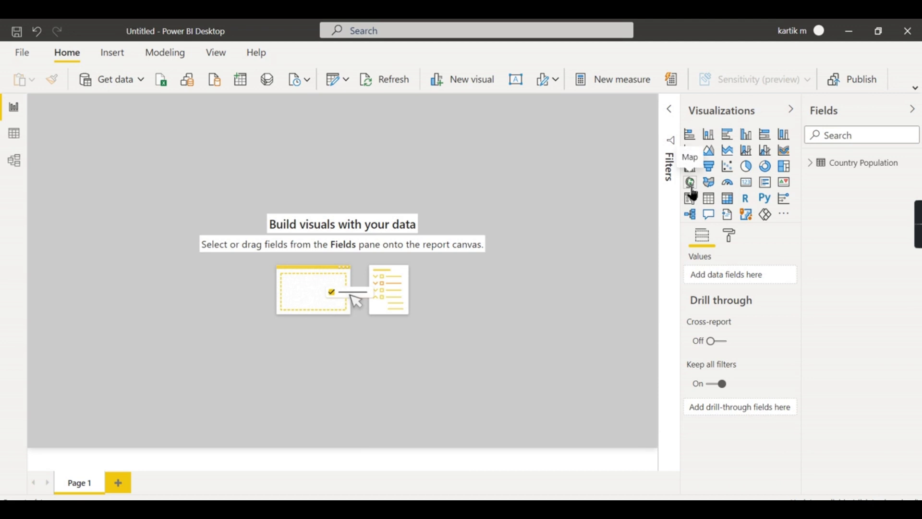
pyautogui.click(691, 187)
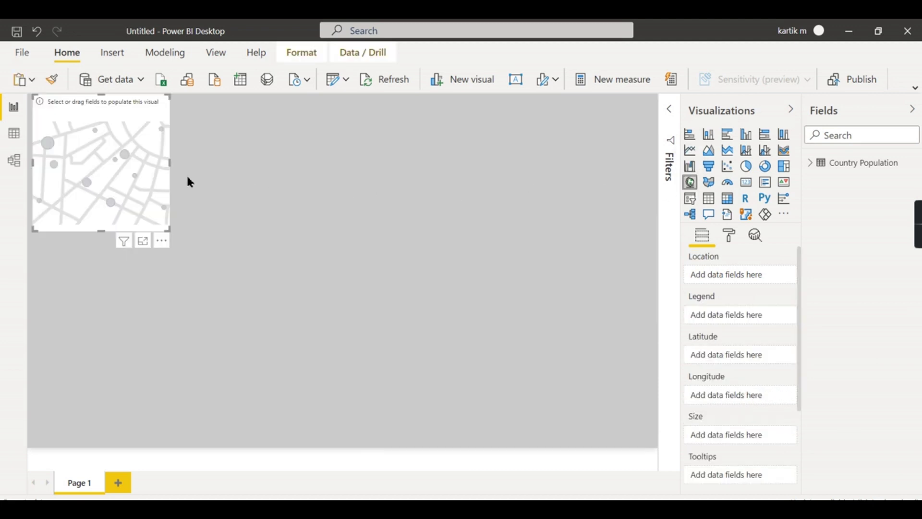
# - Enlarge and reposition the map visual so it fills most of the report page
pyautogui.moveTo(170, 231); pyautogui.dragTo(575, 396)
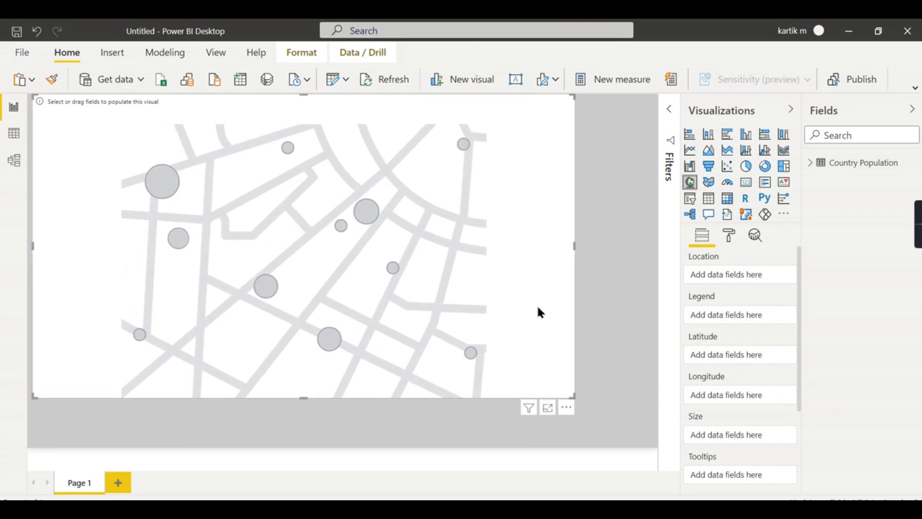
pyautogui.moveTo(533, 283); pyautogui.dragTo(606, 268)
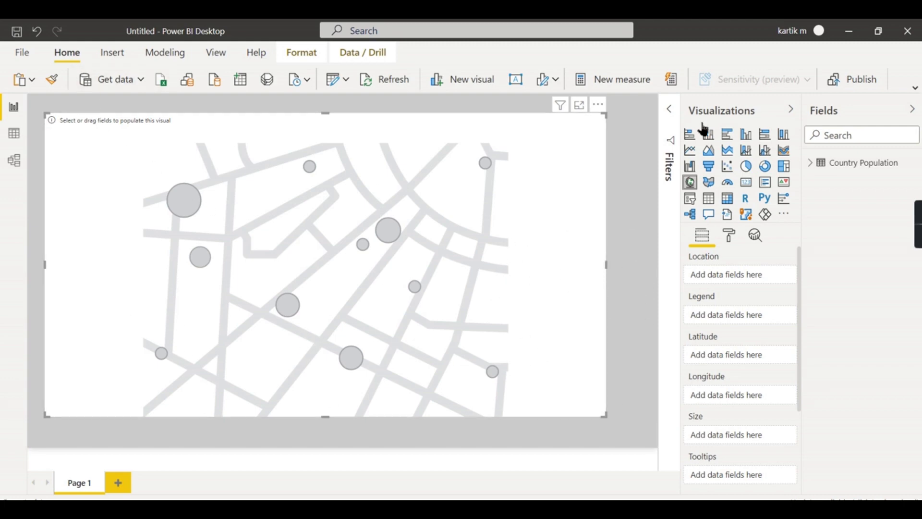
pyautogui.moveTo(604, 114)
pyautogui.mouseDown()
pyautogui.moveTo(558, 161)
pyautogui.moveTo(355, 173)
pyautogui.moveTo(627, 157)
pyautogui.moveTo(624, 150)
pyautogui.mouseUp()
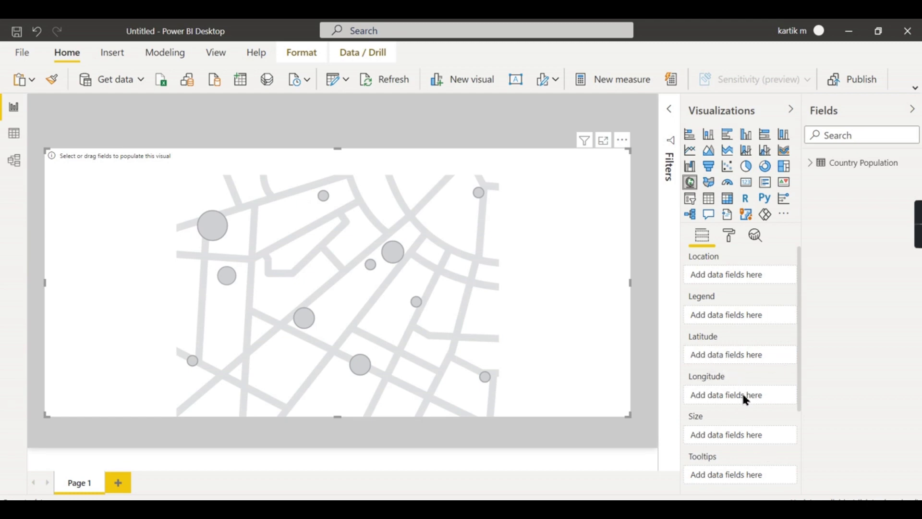
# - Use city as the map's Location and population as the bubble Size from Country Population
pyautogui.click(813, 163)
pyautogui.moveTo(879, 178); pyautogui.dragTo(729, 278)
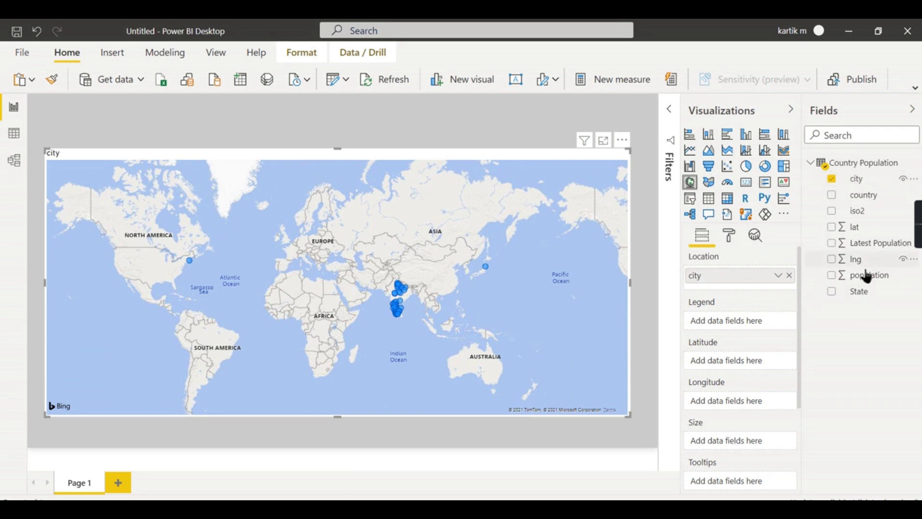
pyautogui.moveTo(867, 274)
pyautogui.mouseDown()
pyautogui.moveTo(727, 453)
pyautogui.moveTo(724, 444)
pyautogui.mouseUp()
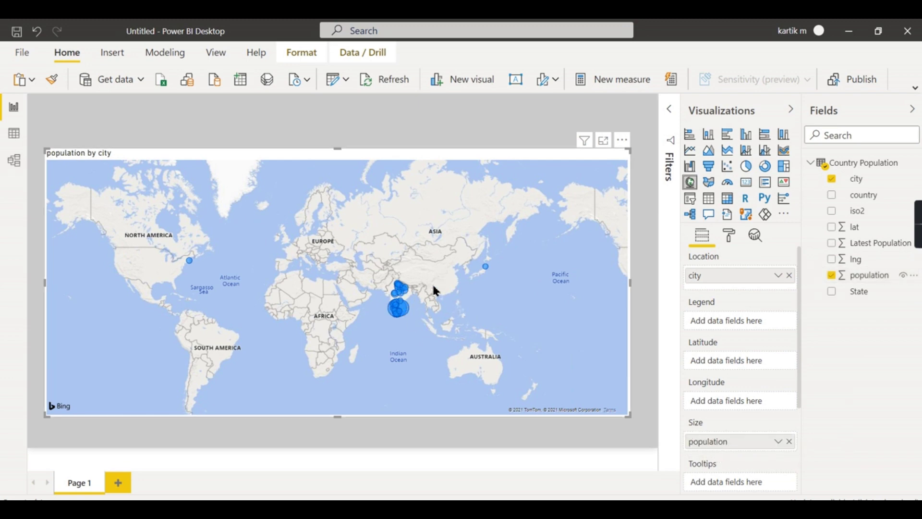
pyautogui.scroll(2, 434, 332)
pyautogui.scroll(2, 418, 303)
pyautogui.scroll(2, 374, 259)
# - Pan the map onto India and remove population from the bubble Size
pyautogui.moveTo(352, 246)
pyautogui.mouseDown()
pyautogui.moveTo(483, 354)
pyautogui.moveTo(490, 387)
pyautogui.mouseUp()
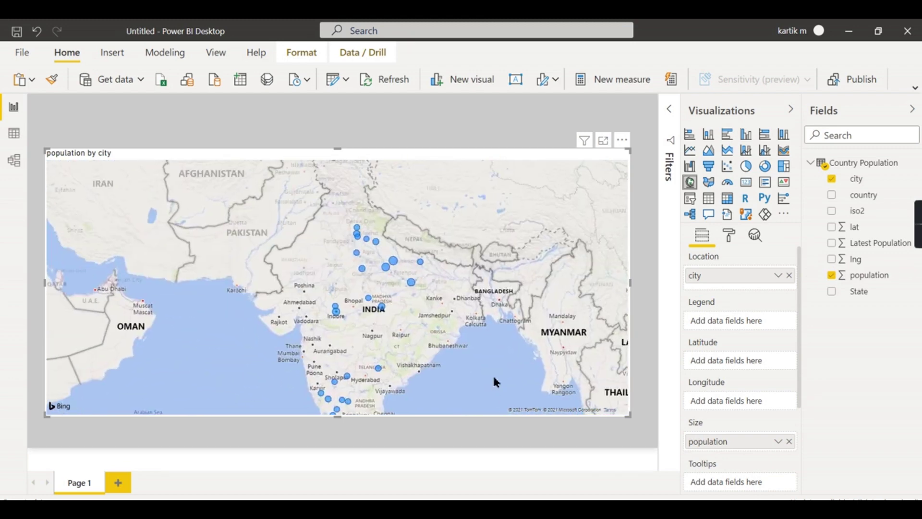
pyautogui.scroll(-2, 484, 346)
pyautogui.moveTo(488, 354); pyautogui.dragTo(469, 326)
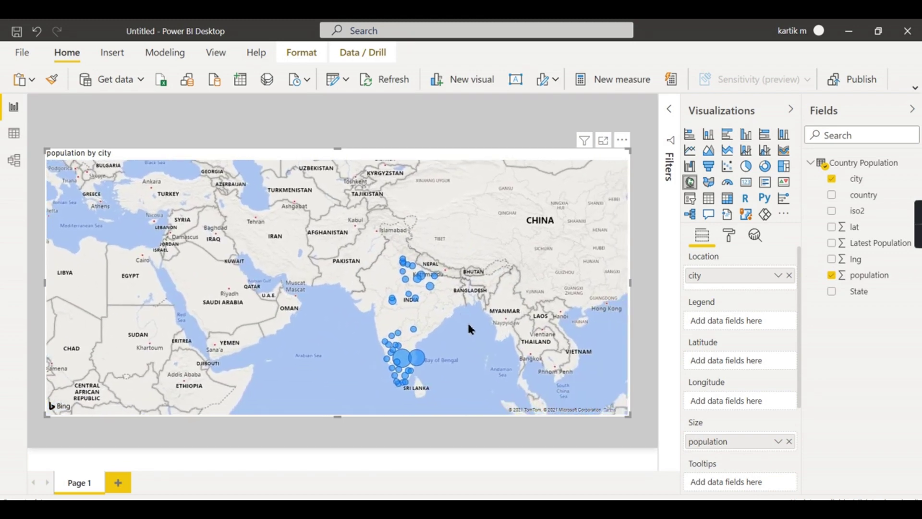
pyautogui.scroll(2, 476, 328)
pyautogui.scroll(-2, 477, 334)
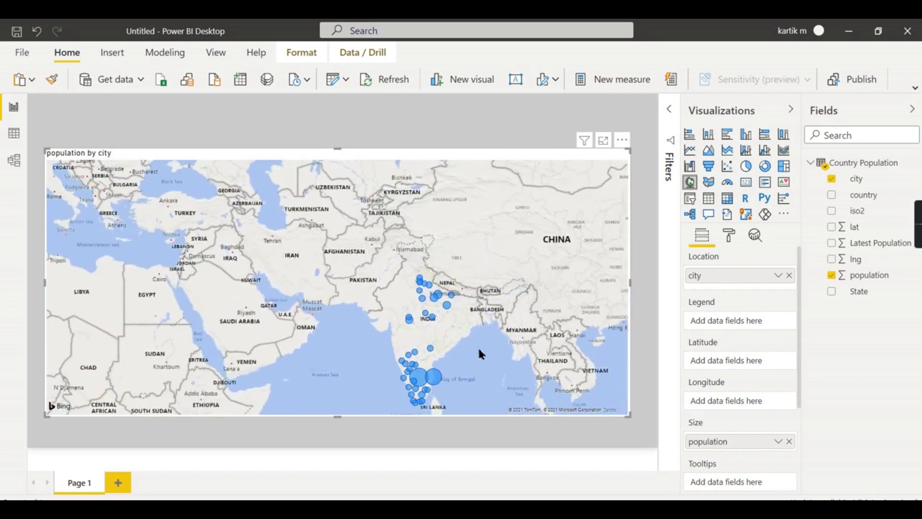
pyautogui.scroll(2, 447, 345)
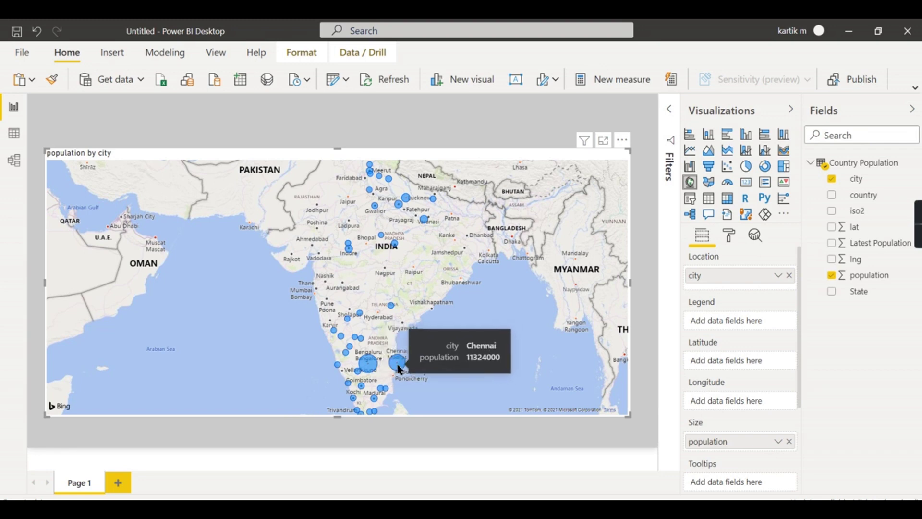
pyautogui.moveTo(367, 360)
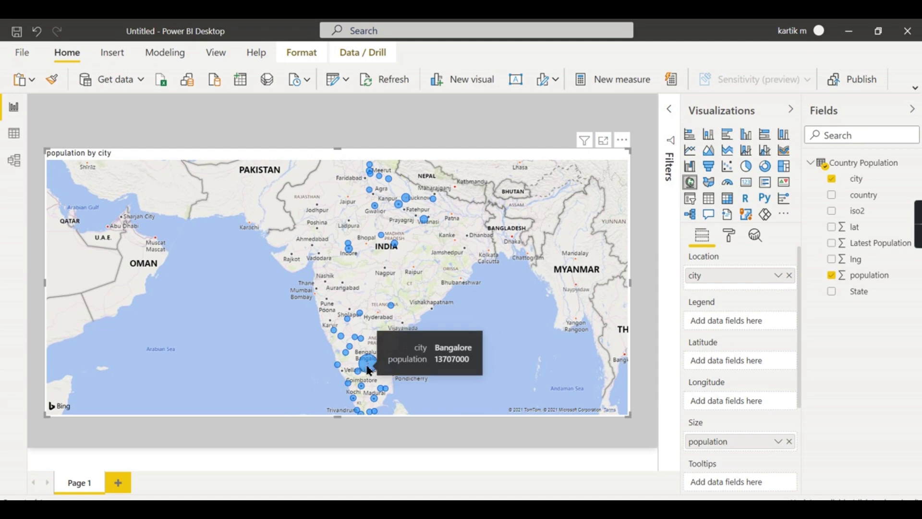
pyautogui.click(789, 441)
pyautogui.scroll(3, 400, 312)
pyautogui.scroll(2, 403, 306)
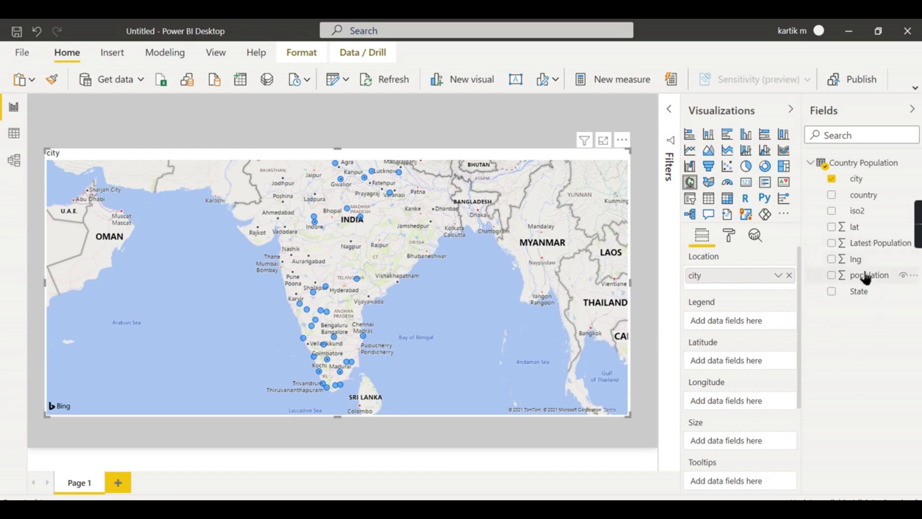
# - Size the bubbles by population again and pan the map across southern India, Sri Lanka and China
pyautogui.moveTo(865, 279); pyautogui.dragTo(735, 439)
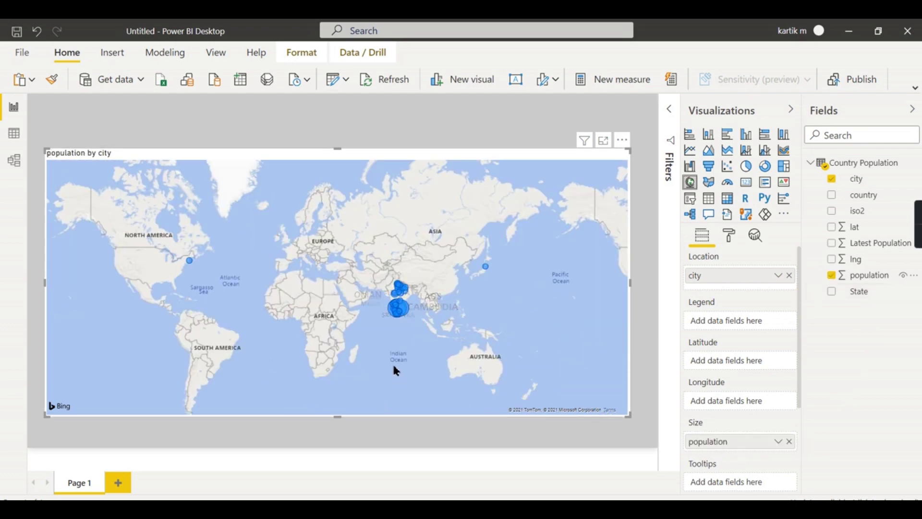
pyautogui.scroll(3, 409, 320)
pyautogui.scroll(2, 383, 309)
pyautogui.scroll(2, 360, 274)
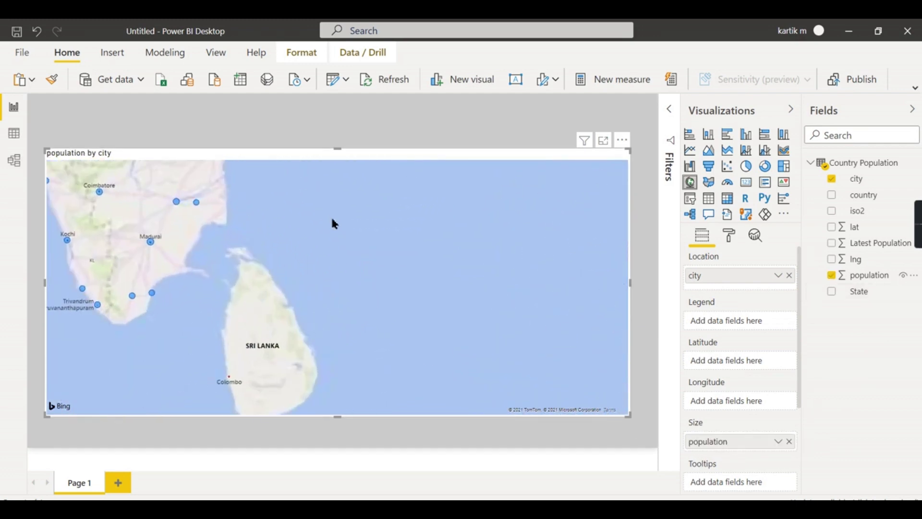
pyautogui.moveTo(337, 238); pyautogui.dragTo(487, 348)
pyautogui.moveTo(430, 241); pyautogui.dragTo(434, 262)
pyautogui.scroll(-2, 426, 244)
pyautogui.scroll(-1, 420, 244)
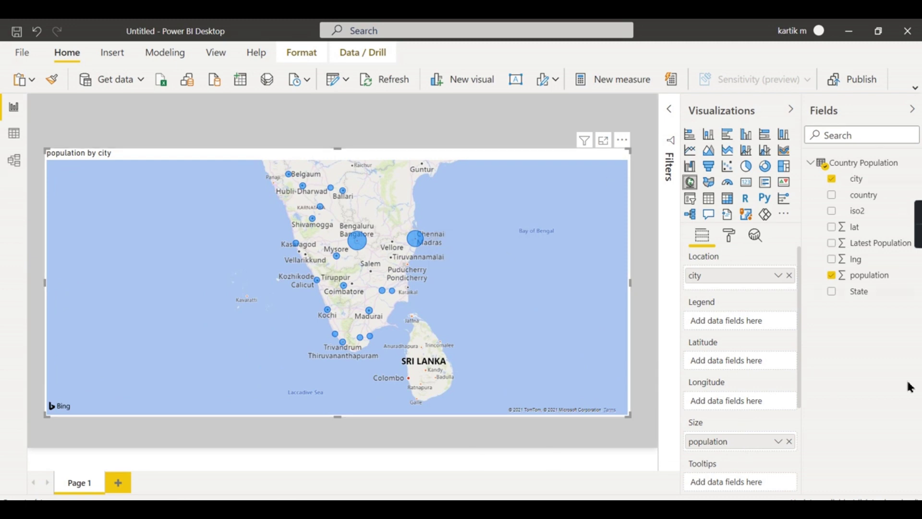
pyautogui.scroll(-2, 554, 276)
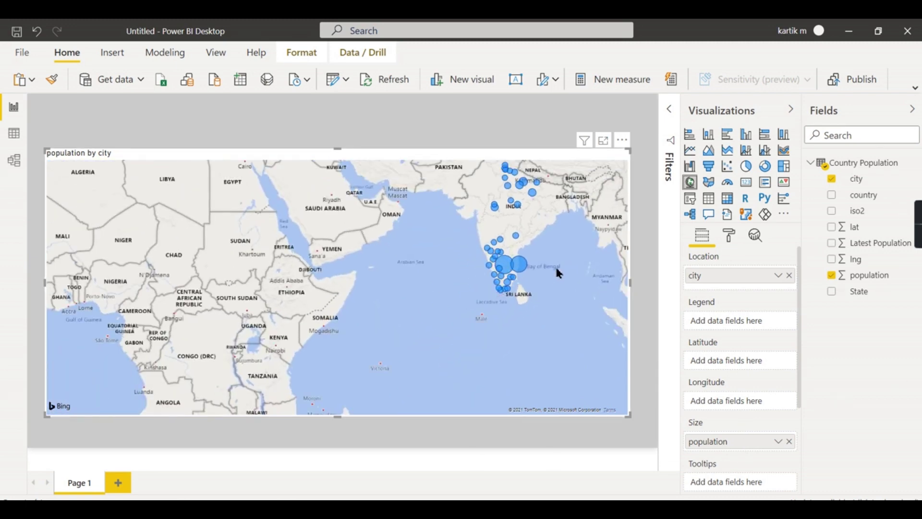
pyautogui.moveTo(542, 276); pyautogui.dragTo(444, 306)
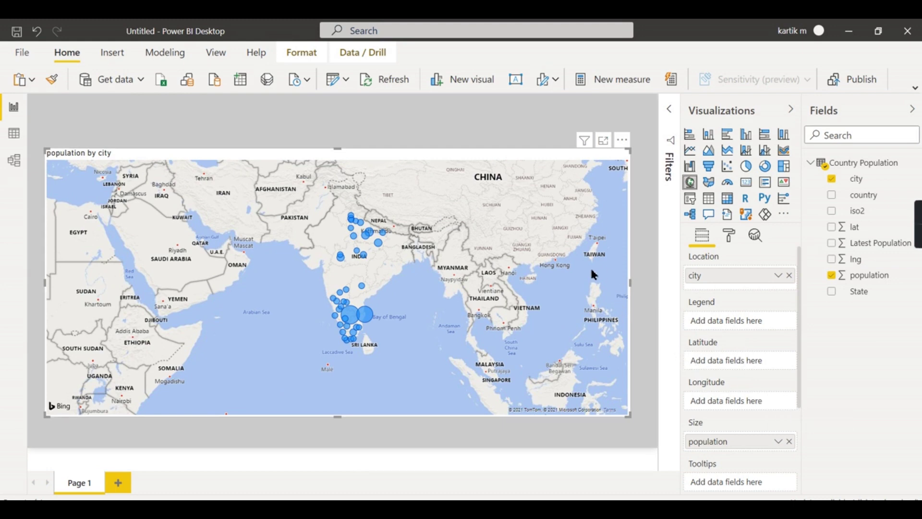
pyautogui.scroll(-3, 506, 245)
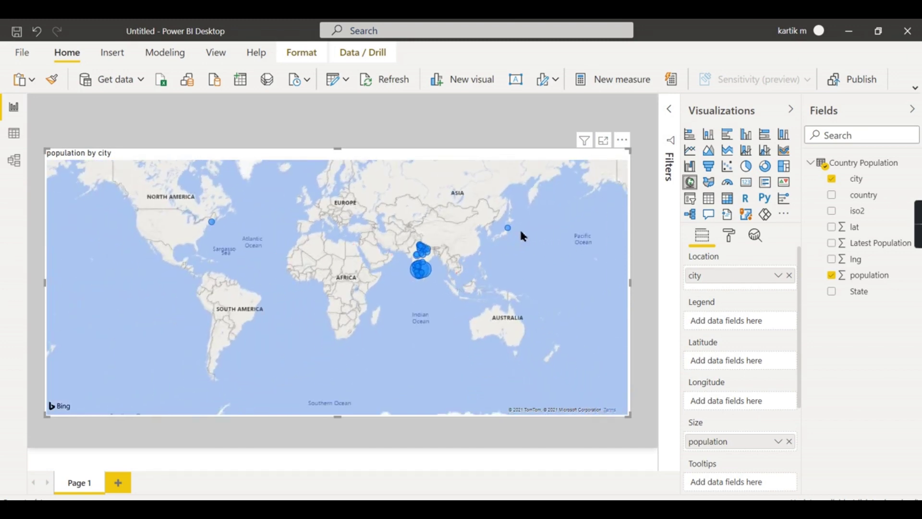
pyautogui.scroll(3, 519, 225)
pyautogui.scroll(2, 455, 232)
pyautogui.scroll(2, 456, 236)
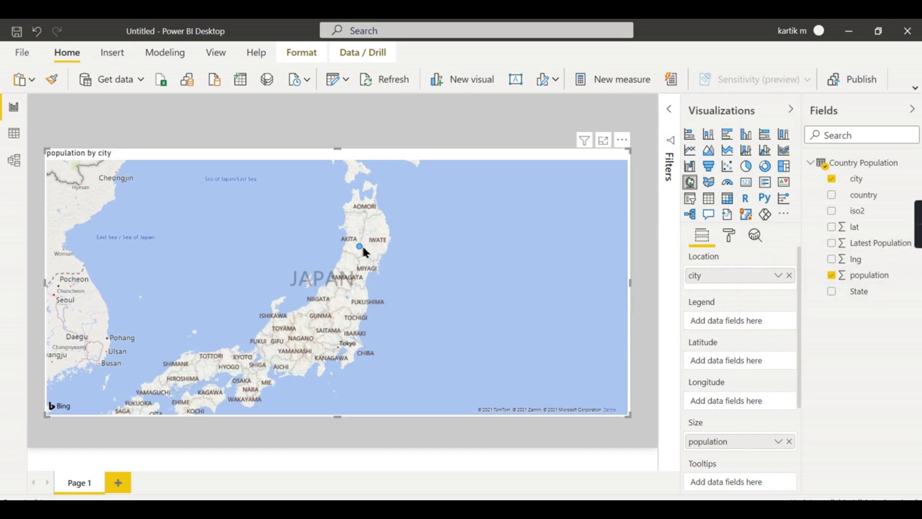
pyautogui.scroll(-1, 363, 243)
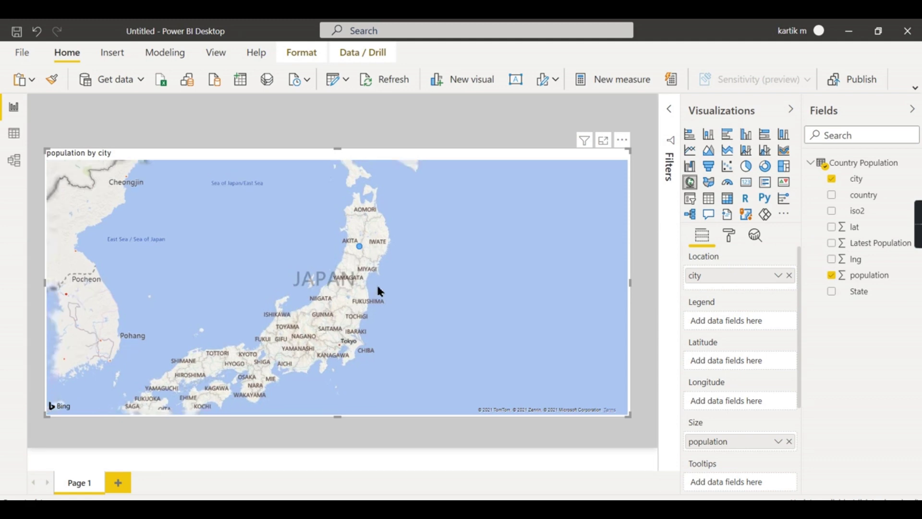
pyautogui.scroll(-2, 376, 284)
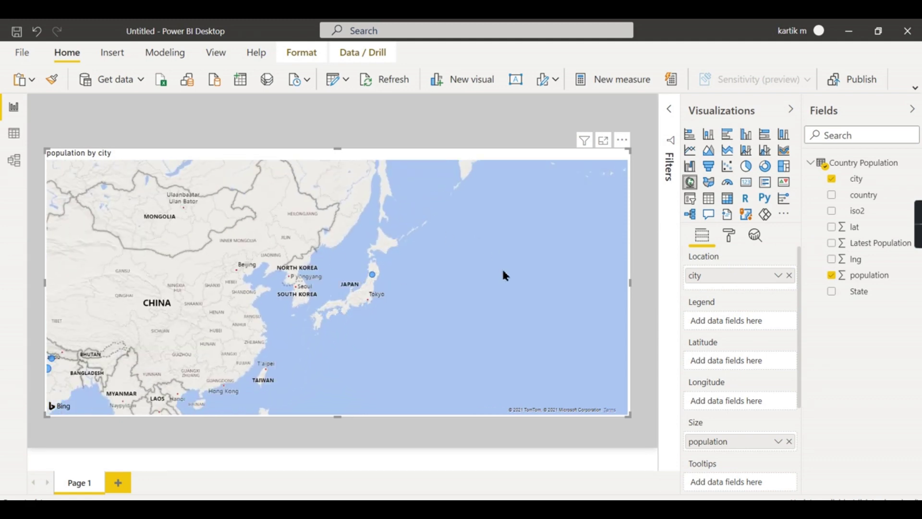
pyautogui.scroll(-1, 573, 344)
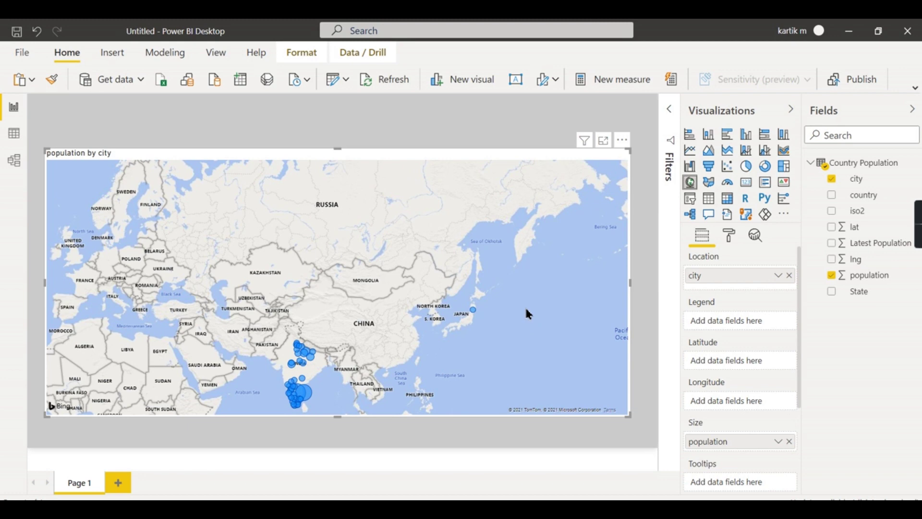
# - Replace city as Location with lat in Latitude and lng in Longitude
pyautogui.click(789, 276)
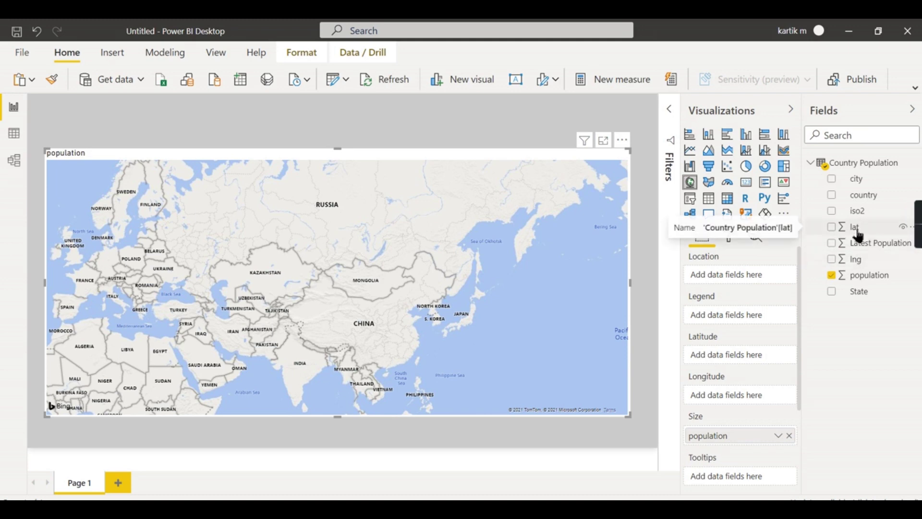
pyautogui.moveTo(854, 228)
pyautogui.mouseDown()
pyautogui.moveTo(745, 354)
pyautogui.moveTo(757, 356)
pyautogui.mouseUp()
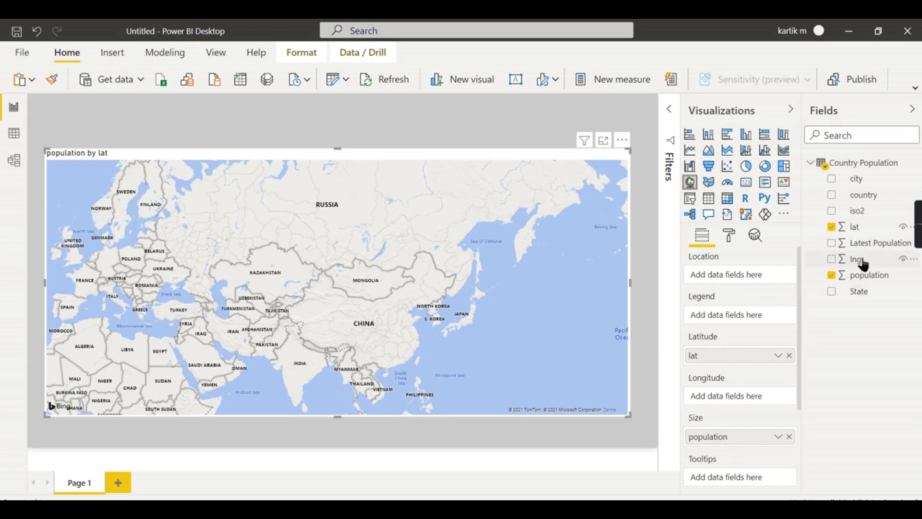
pyautogui.moveTo(858, 260); pyautogui.dragTo(728, 397)
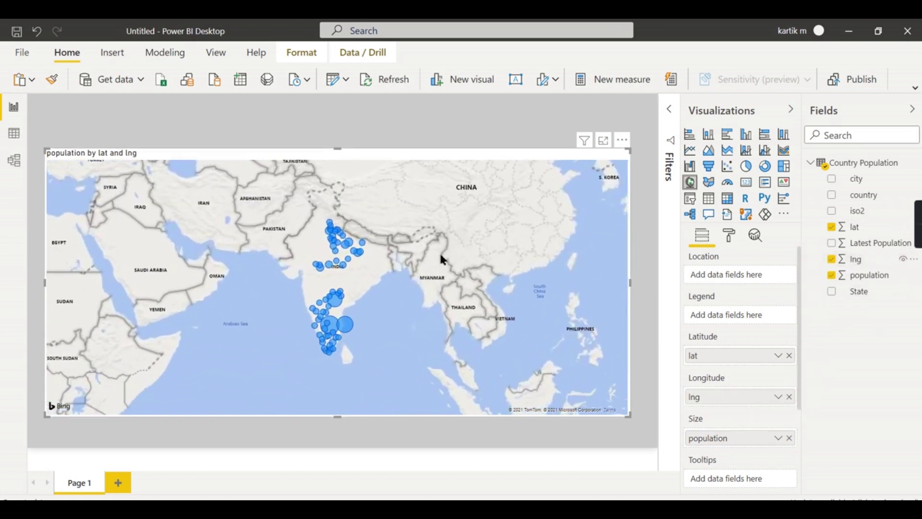
pyautogui.scroll(-2, 562, 250)
pyautogui.scroll(-1, 576, 234)
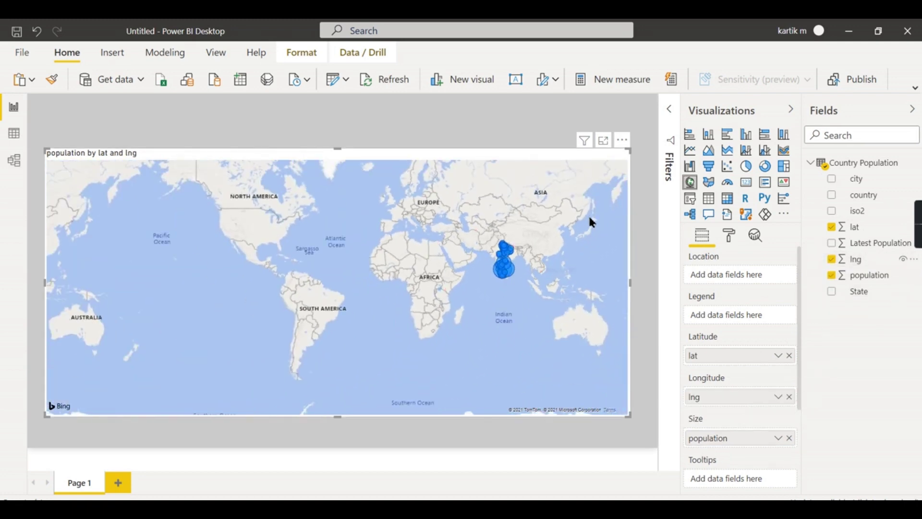
# - Pan the map so India sits centred, spanning Oman to Myanmar
pyautogui.moveTo(614, 202); pyautogui.dragTo(503, 269)
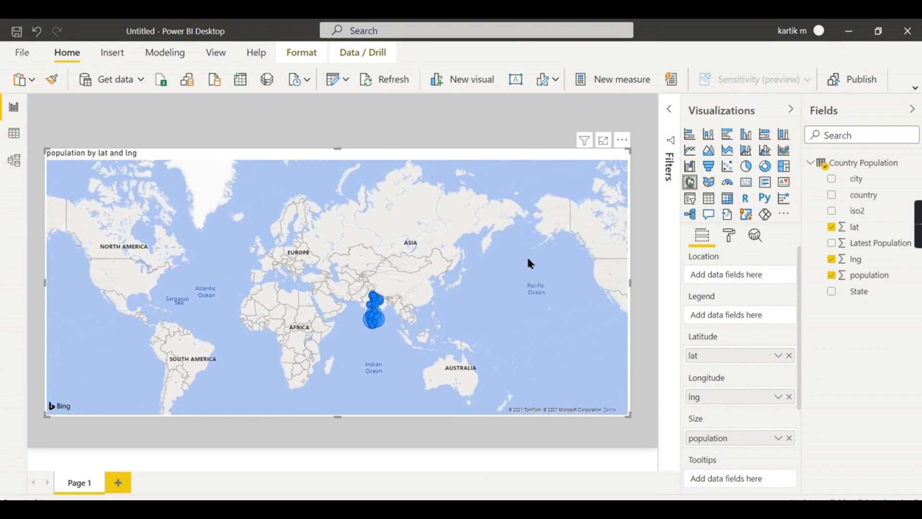
pyautogui.scroll(3, 498, 247)
pyautogui.scroll(-1, 404, 324)
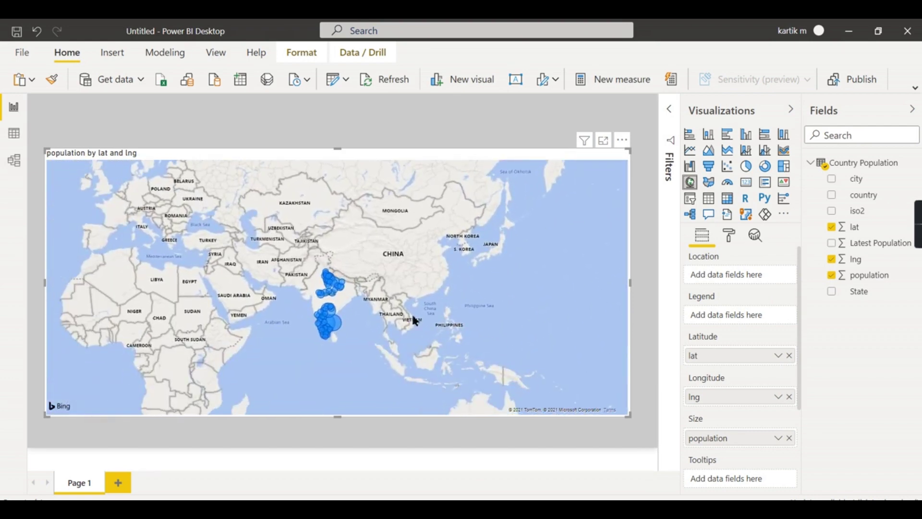
pyautogui.scroll(3, 375, 317)
pyautogui.scroll(1, 293, 329)
pyautogui.moveTo(258, 334); pyautogui.dragTo(435, 319)
pyautogui.scroll(2, 436, 319)
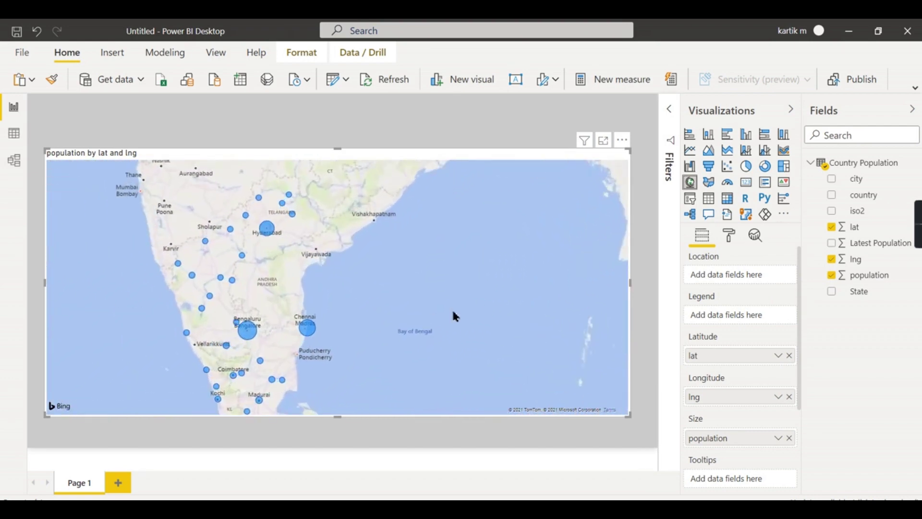
pyautogui.scroll(-2, 436, 303)
pyautogui.scroll(-3, 431, 260)
pyautogui.scroll(3, 354, 223)
pyautogui.scroll(-2, 465, 267)
pyautogui.moveTo(465, 267)
pyautogui.mouseDown()
pyautogui.moveTo(465, 315)
pyautogui.moveTo(462, 303)
pyautogui.mouseUp()
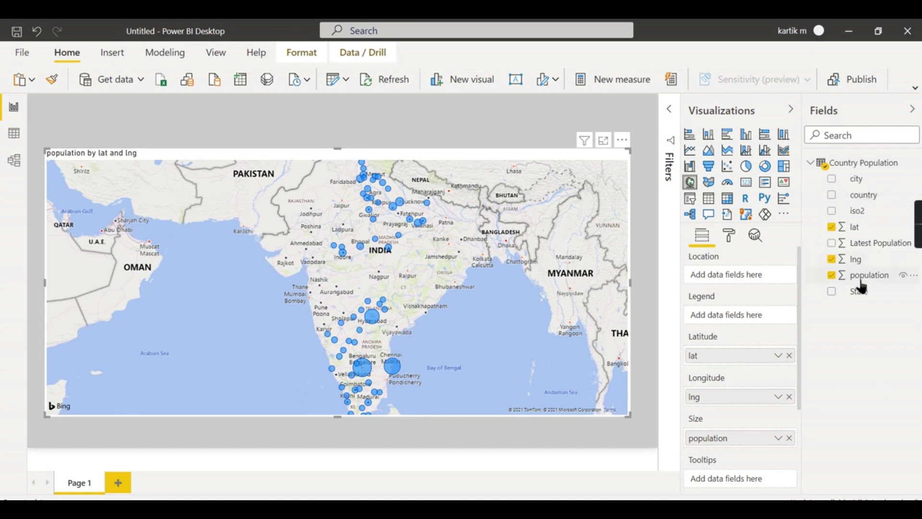
# - Colour the bubbles by State via the Legend well and recentre the map on India
pyautogui.moveTo(858, 292); pyautogui.dragTo(756, 315)
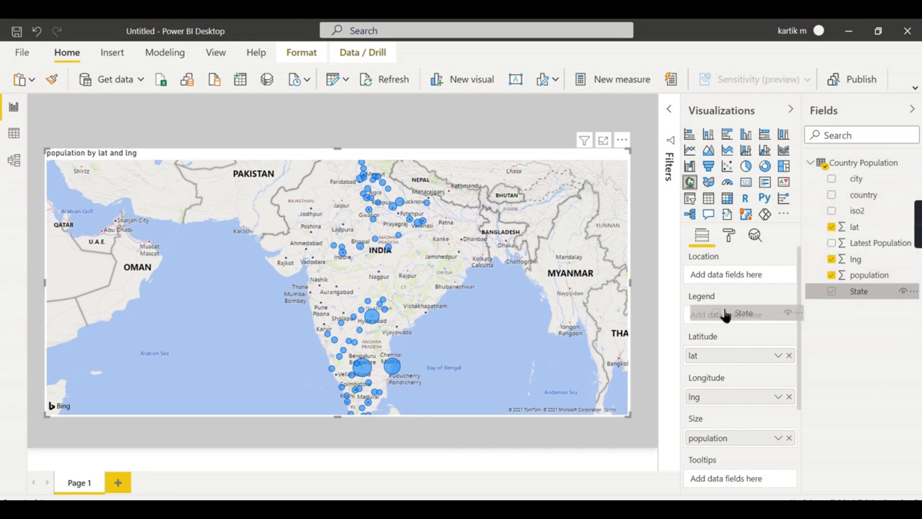
pyautogui.scroll(-2, 392, 336)
pyautogui.scroll(1, 393, 321)
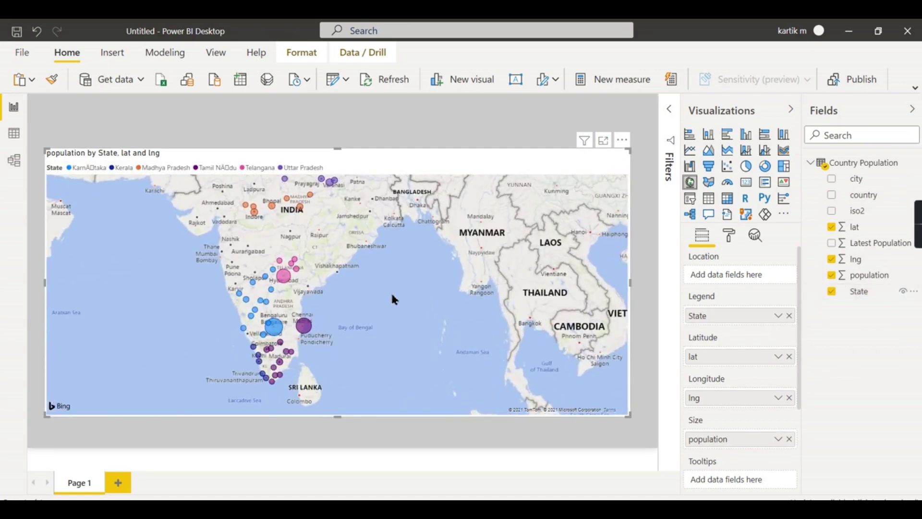
pyautogui.scroll(1, 444, 309)
pyautogui.scroll(1, 446, 317)
pyautogui.moveTo(445, 317); pyautogui.dragTo(459, 262)
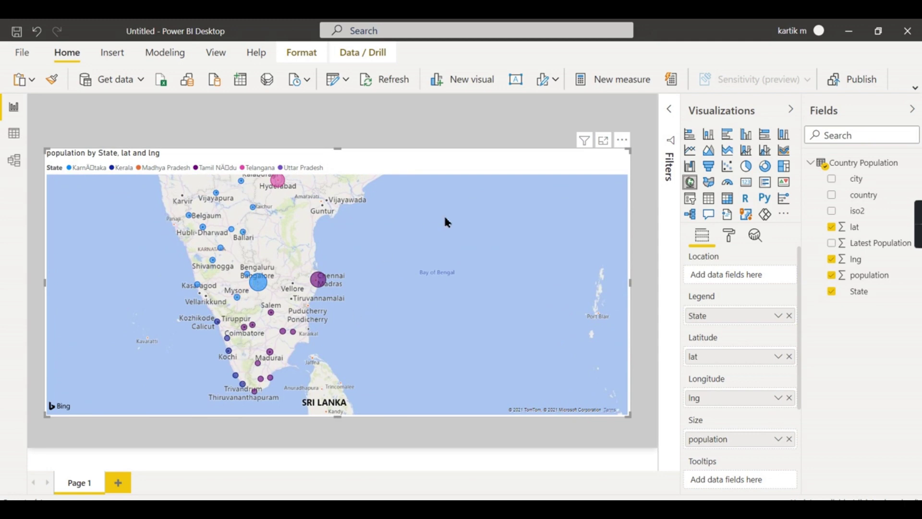
pyautogui.moveTo(445, 214); pyautogui.dragTo(440, 369)
pyautogui.scroll(-2, 435, 315)
pyautogui.scroll(2, 311, 234)
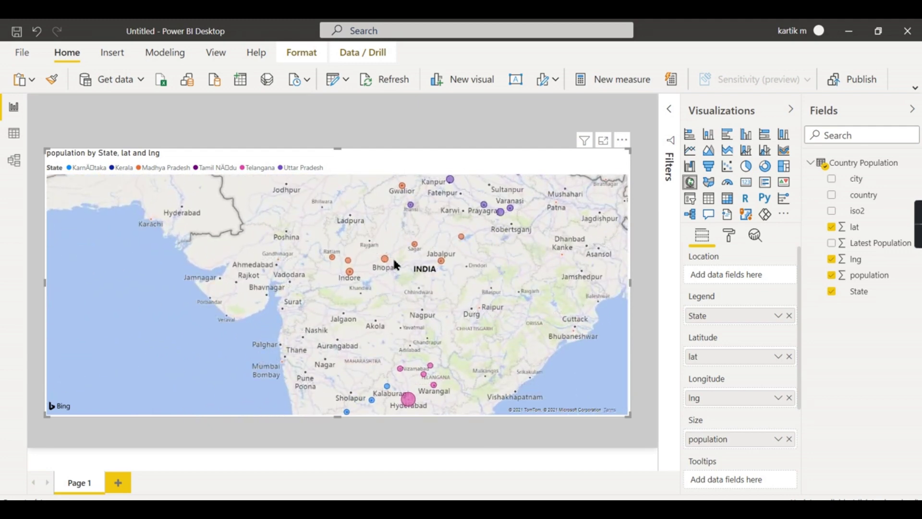
pyautogui.scroll(-2, 547, 285)
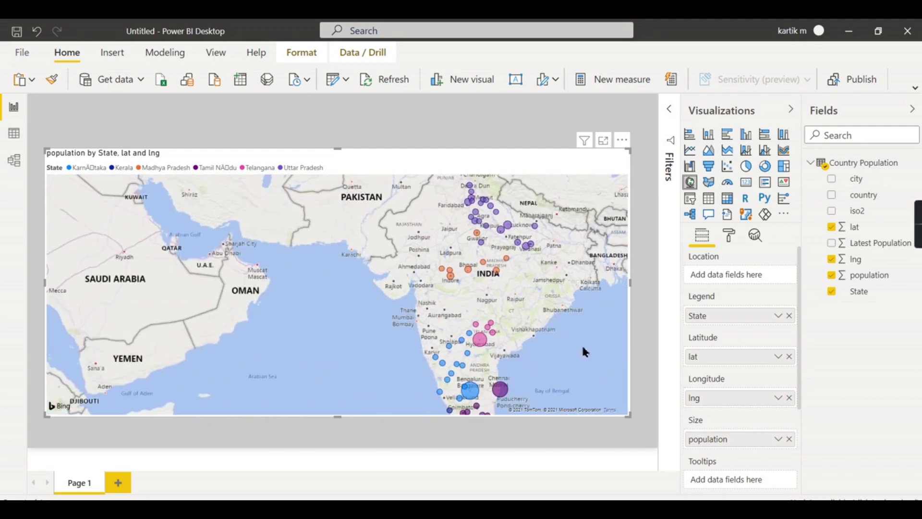
pyautogui.moveTo(581, 344)
pyautogui.mouseDown()
pyautogui.moveTo(491, 335)
pyautogui.moveTo(485, 326)
pyautogui.mouseUp()
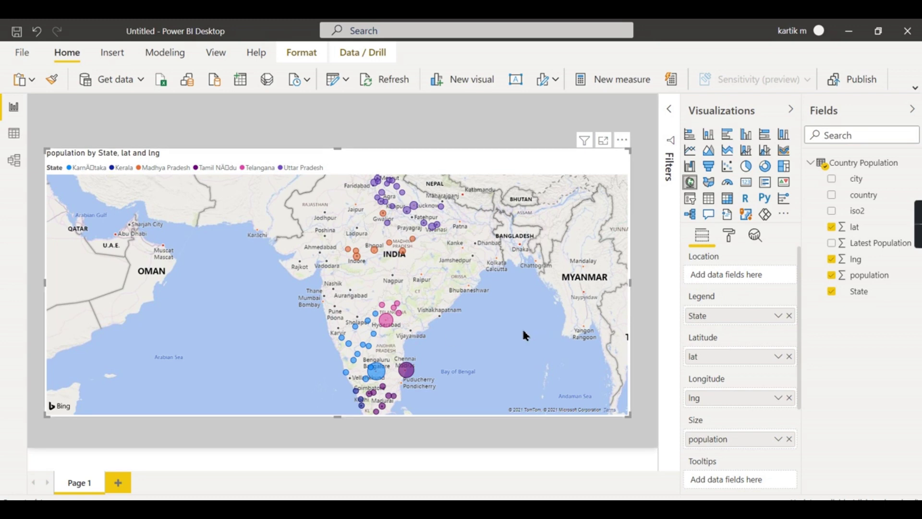
pyautogui.scroll(-2, 523, 335)
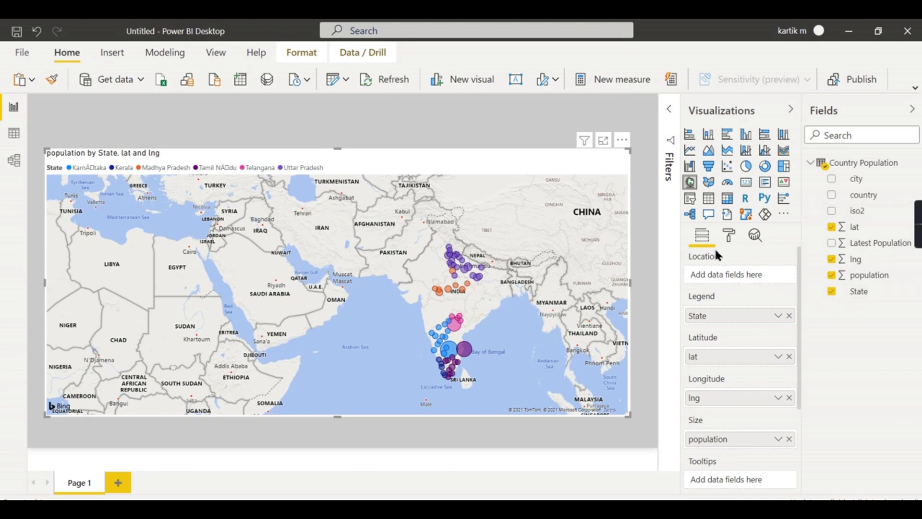
# - Bring up the map's Format settings and expand Map styles, centring India in view
pyautogui.click(728, 235)
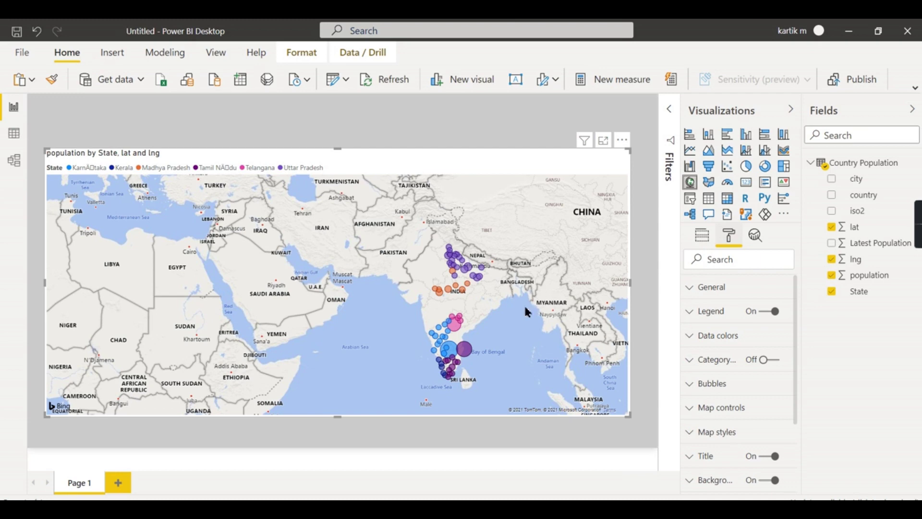
pyautogui.scroll(1, 525, 311)
pyautogui.click(753, 287)
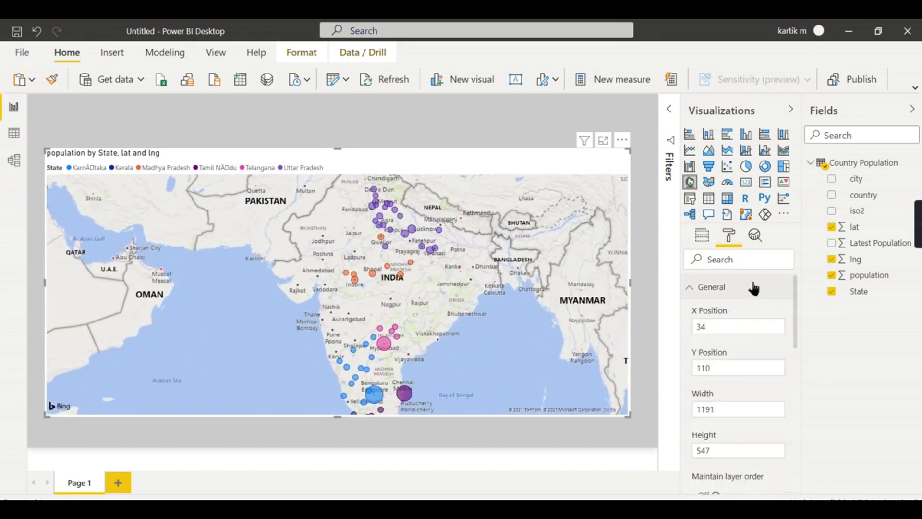
pyautogui.click(757, 292)
pyautogui.scroll(-1, 288, 255)
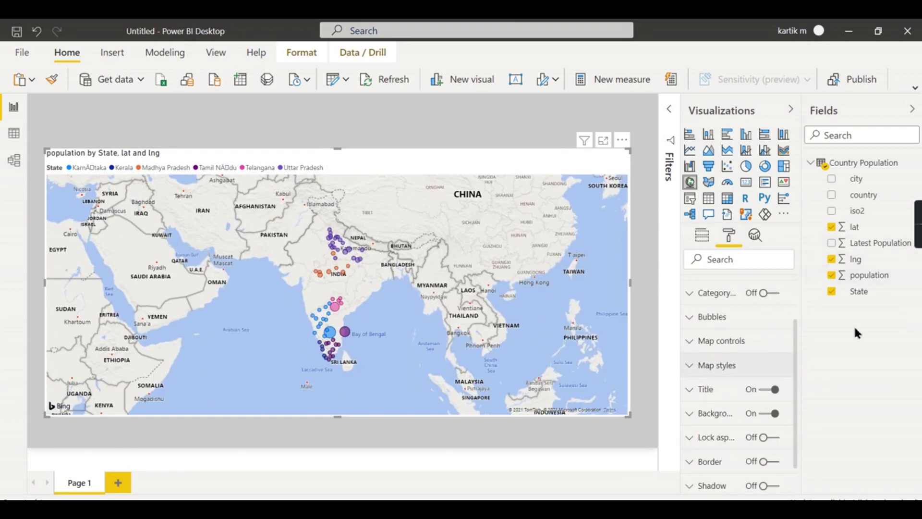
pyautogui.scroll(2, 593, 313)
pyautogui.scroll(-1, 397, 221)
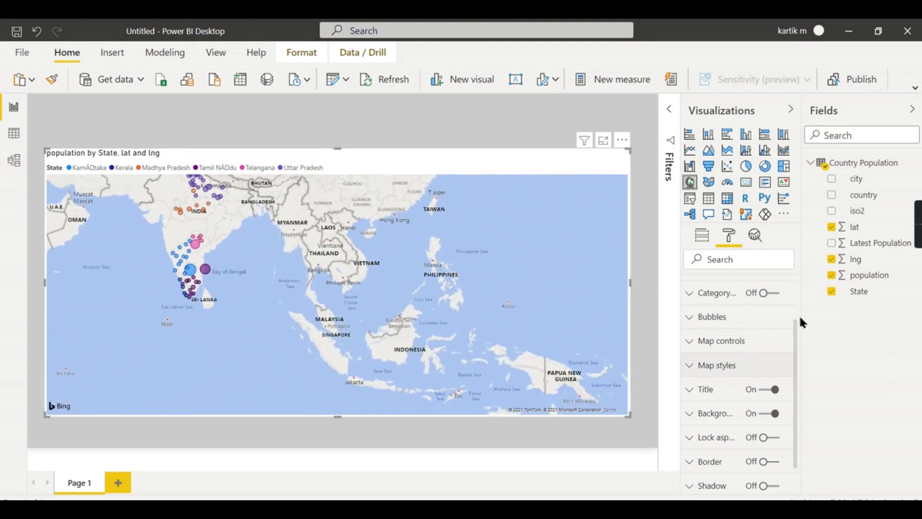
pyautogui.click(744, 366)
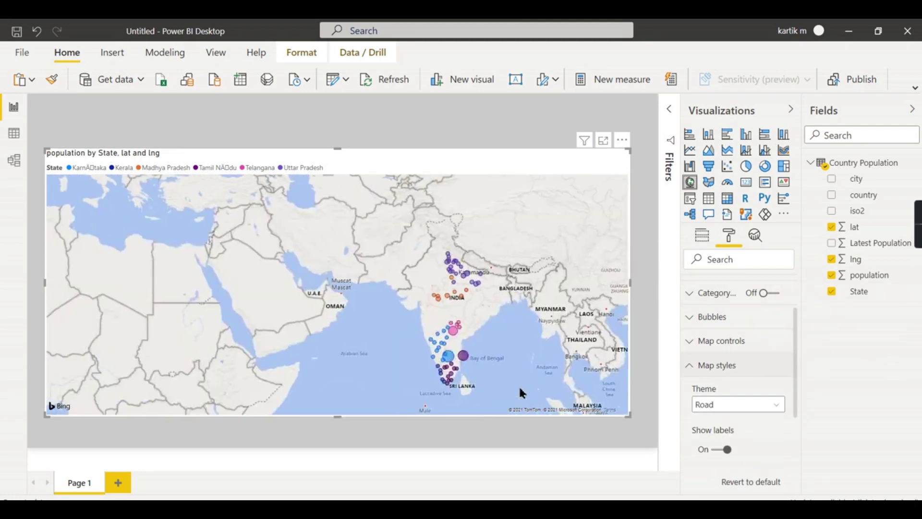
pyautogui.moveTo(262, 306); pyautogui.dragTo(456, 350)
# - Try the Aerial, Dark and Light map themes and shrink the visual to a smaller frame
pyautogui.click(730, 406)
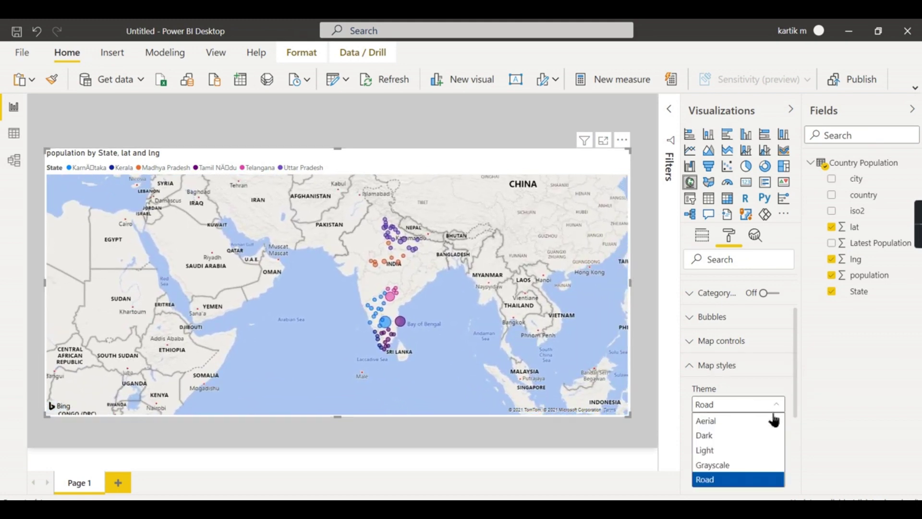
pyautogui.click(747, 420)
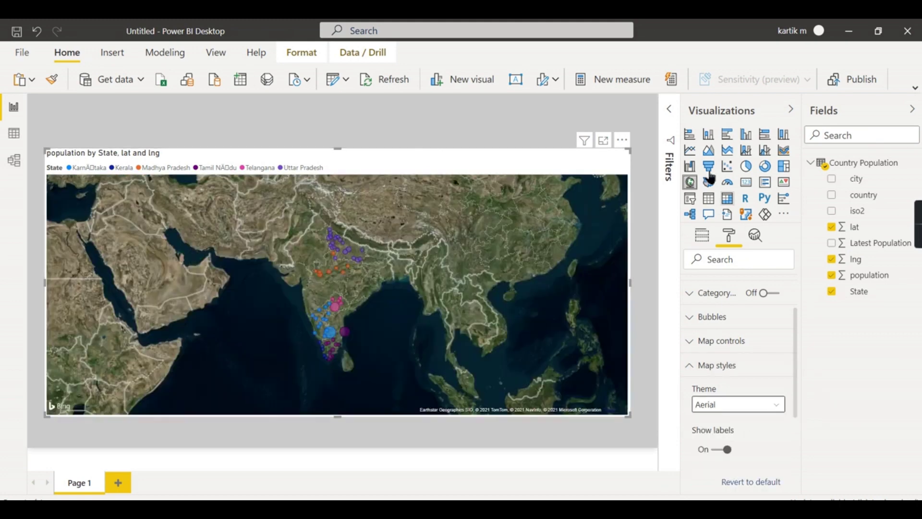
pyautogui.click(756, 405)
pyautogui.click(733, 436)
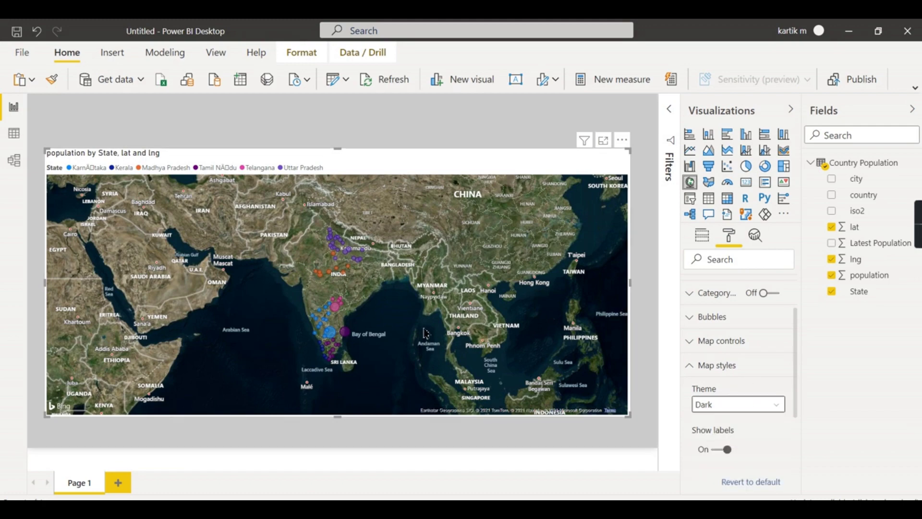
pyautogui.click(736, 405)
pyautogui.click(741, 449)
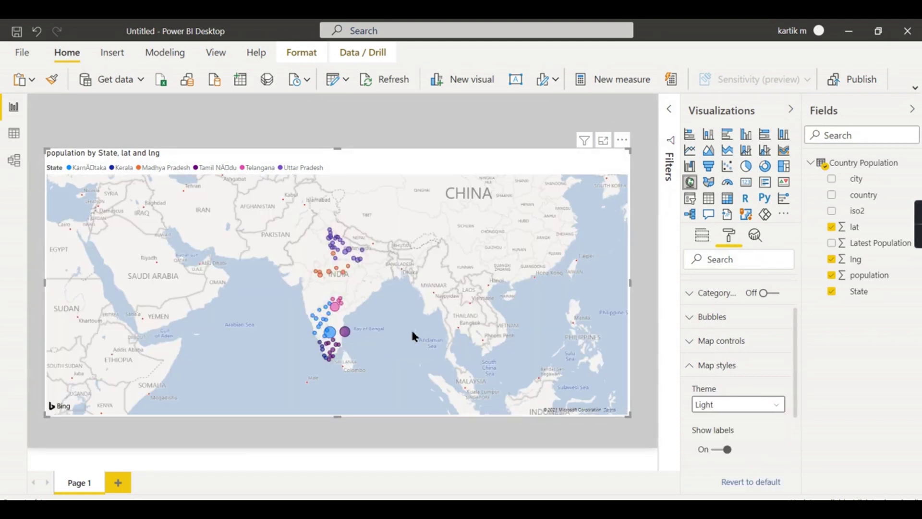
pyautogui.scroll(2, 393, 353)
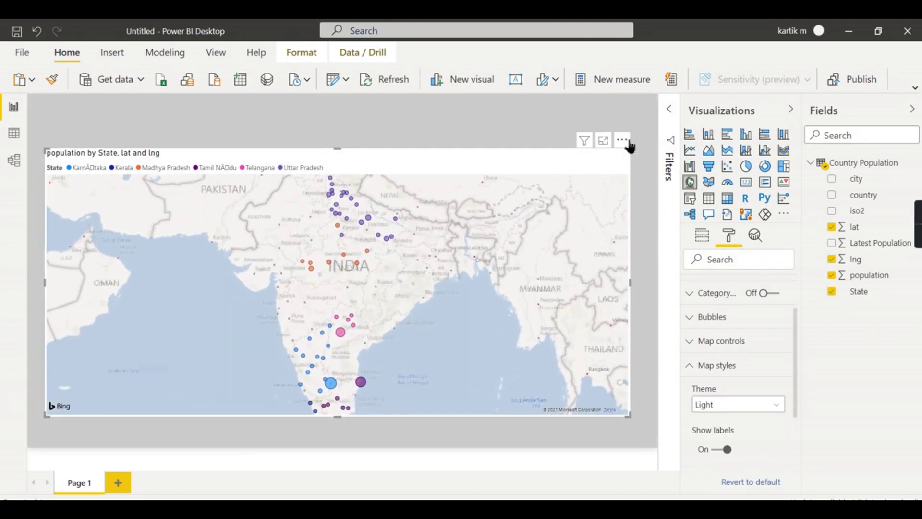
pyautogui.moveTo(629, 147)
pyautogui.mouseDown()
pyautogui.moveTo(469, 95)
pyautogui.moveTo(486, 92)
pyautogui.mouseUp()
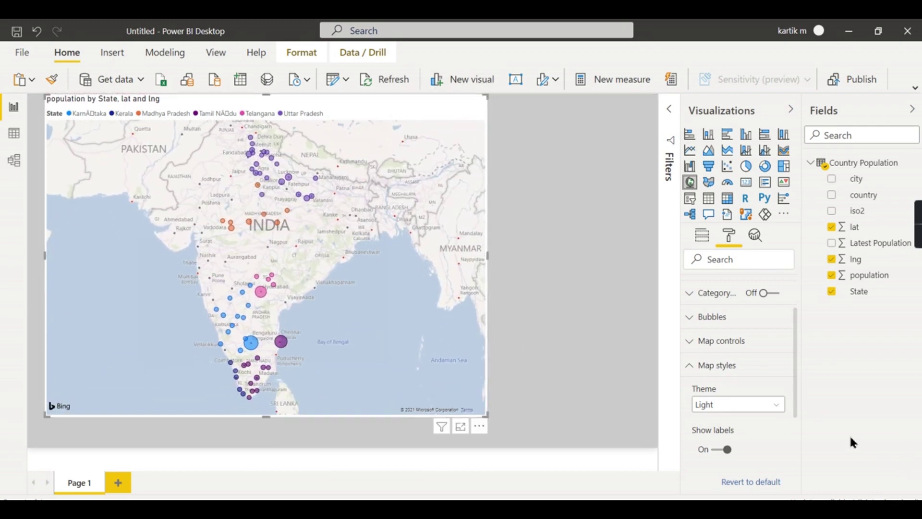
# - Try the Grayscale theme, then settle on the Road map style
pyautogui.click(726, 406)
pyautogui.click(723, 466)
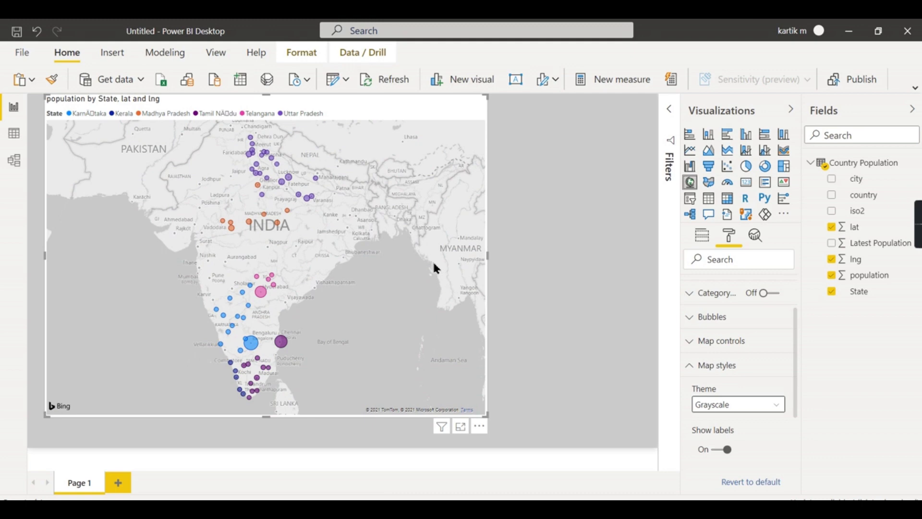
pyautogui.moveTo(260, 292)
pyautogui.click(722, 404)
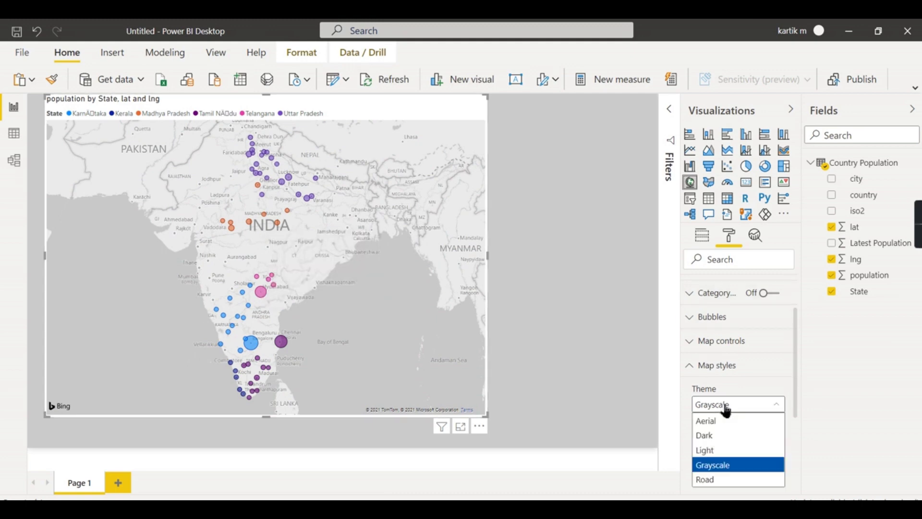
pyautogui.click(728, 479)
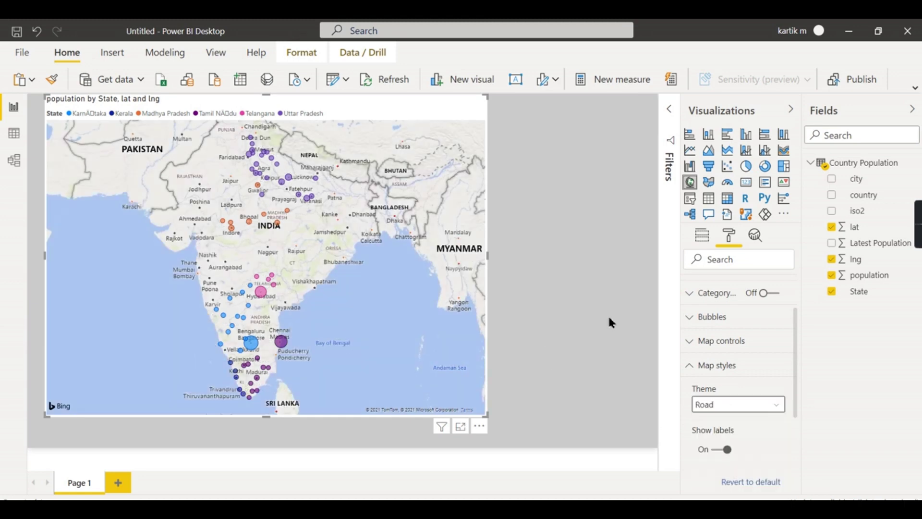
pyautogui.click(747, 369)
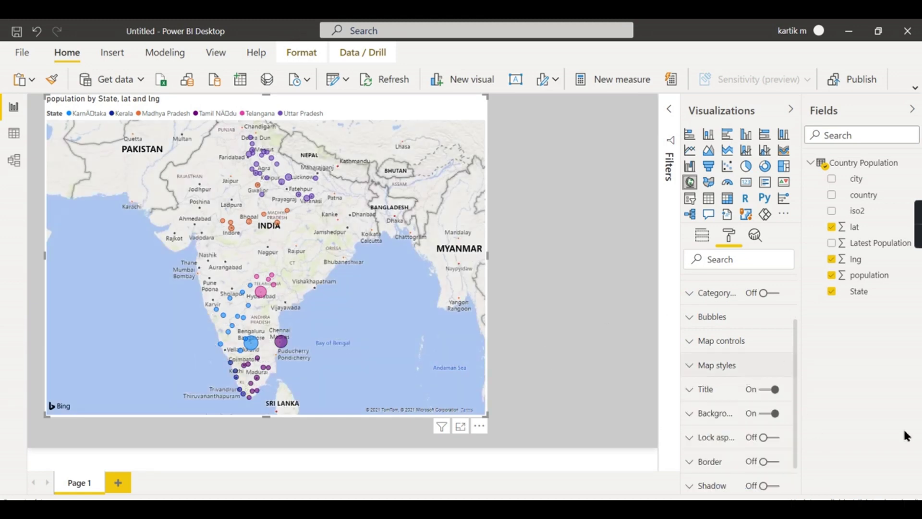
# - Enlarge the city bubbles using the Bubbles Size slider
pyautogui.click(726, 319)
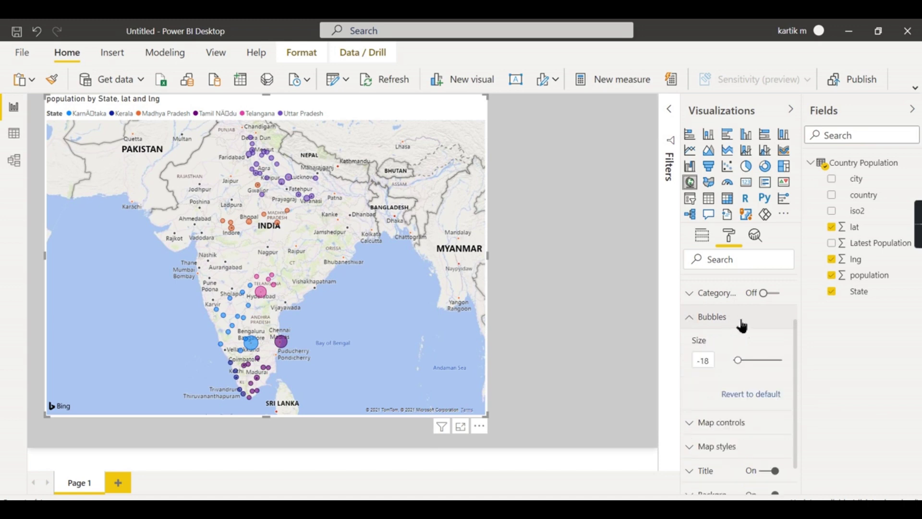
pyautogui.moveTo(740, 359); pyautogui.dragTo(748, 362)
pyautogui.click(735, 320)
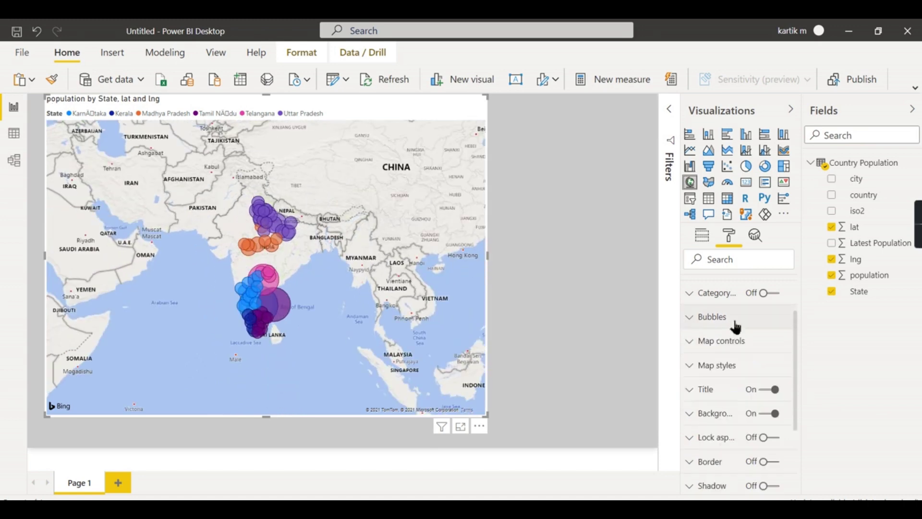
# - Toggle auto zoom and zoom buttons in Map controls, leaving them as they were, and add a blank Page 2
pyautogui.click(743, 343)
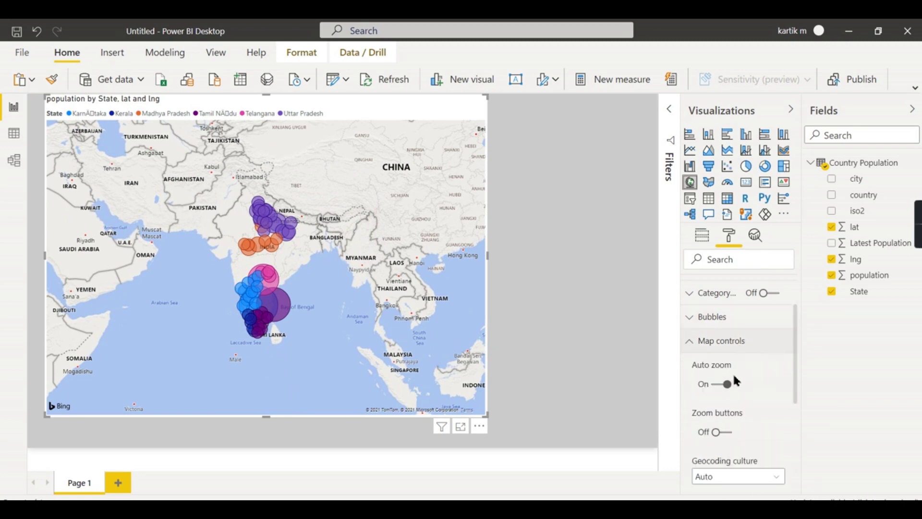
pyautogui.click(725, 385)
pyautogui.click(730, 385)
pyautogui.click(721, 434)
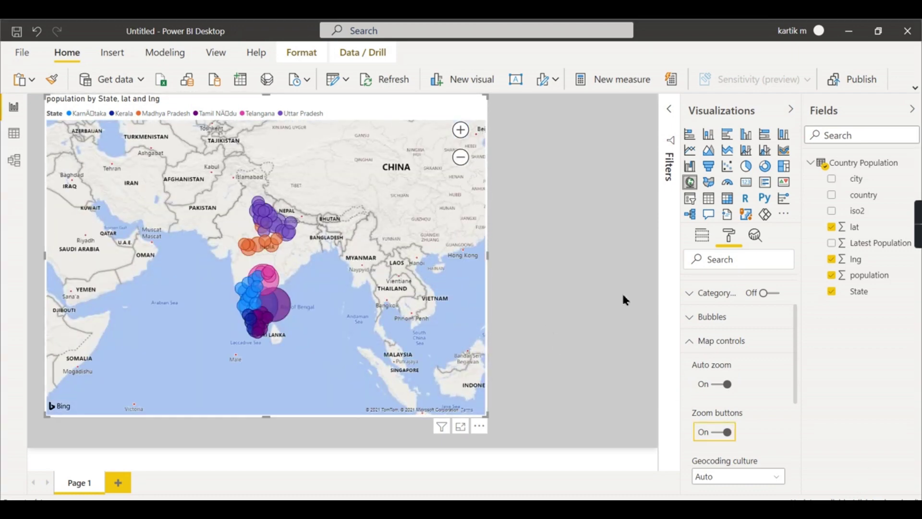
pyautogui.click(721, 433)
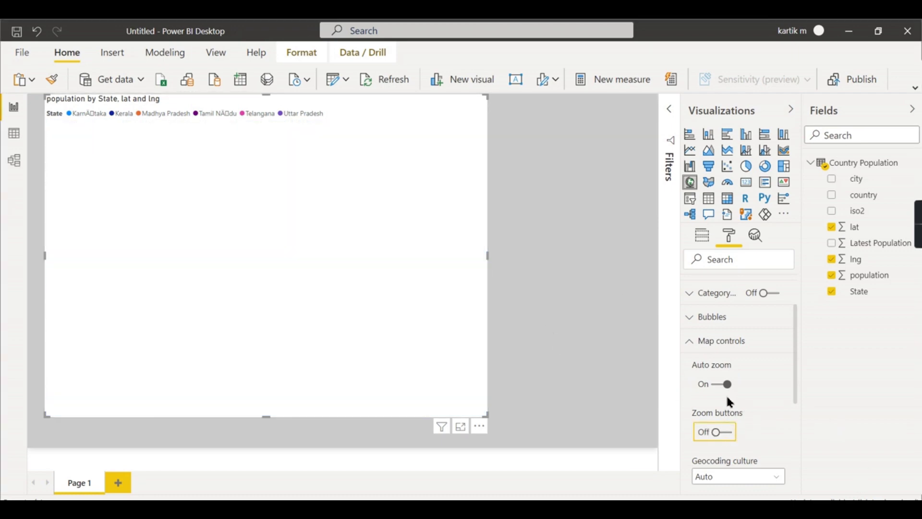
pyautogui.click(695, 345)
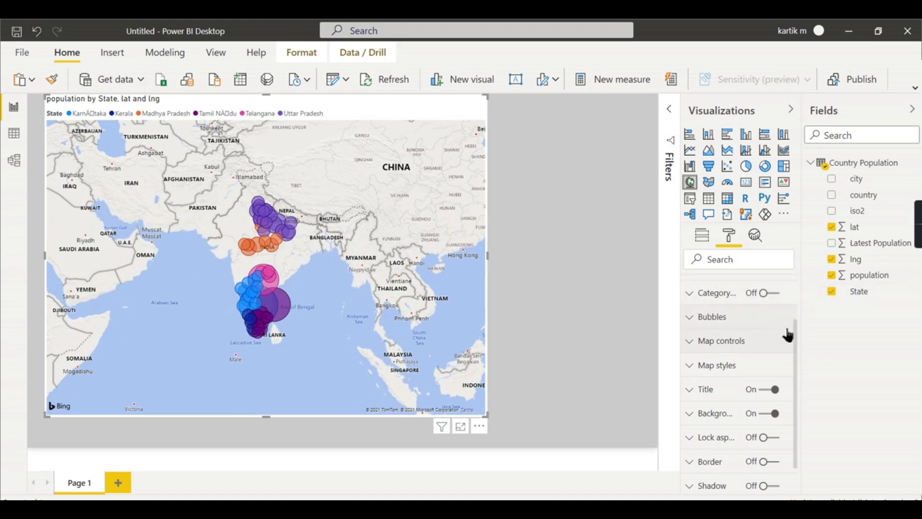
pyautogui.scroll(2, 779, 303)
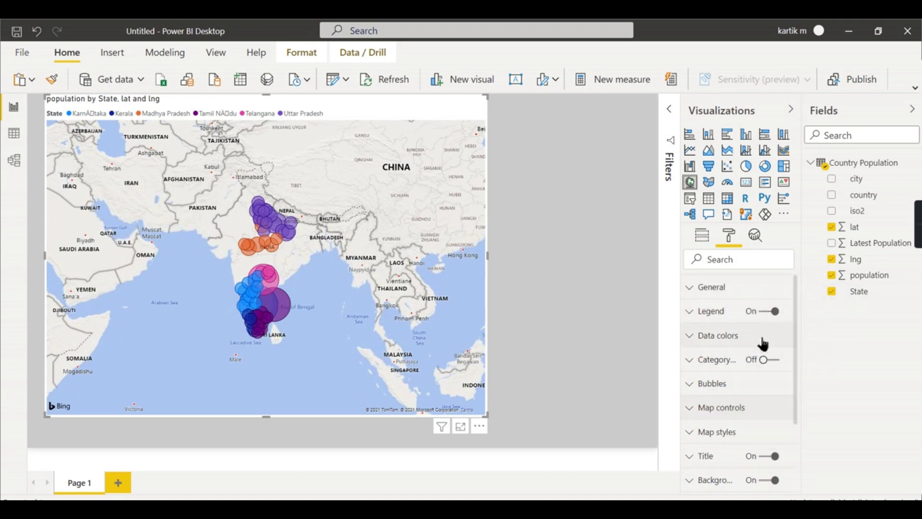
pyautogui.click(734, 432)
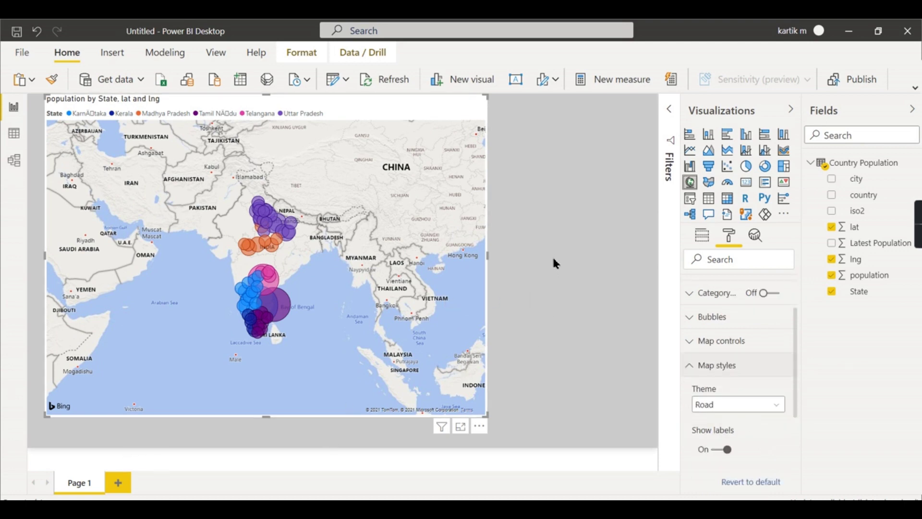
pyautogui.click(117, 482)
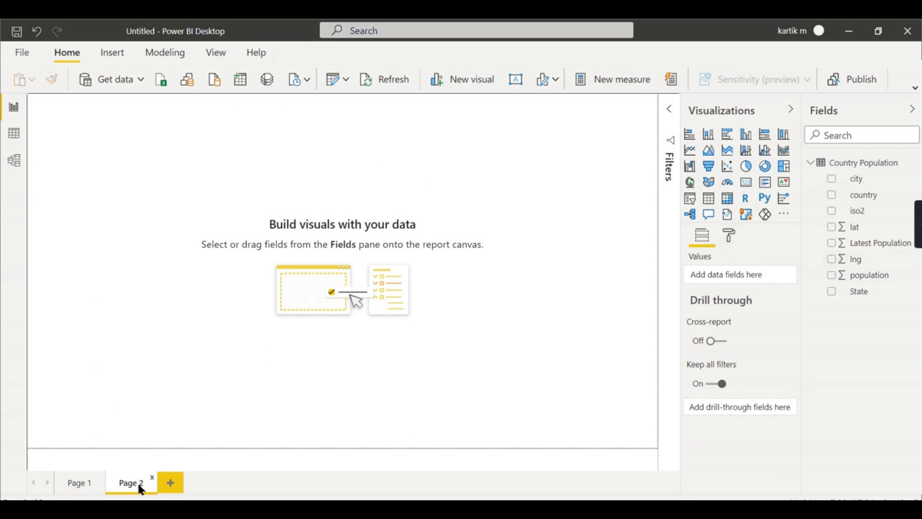
# - Delete blank Page 2, duplicate Page 1, and delete the copied bubble map from the duplicate
pyautogui.click(153, 478)
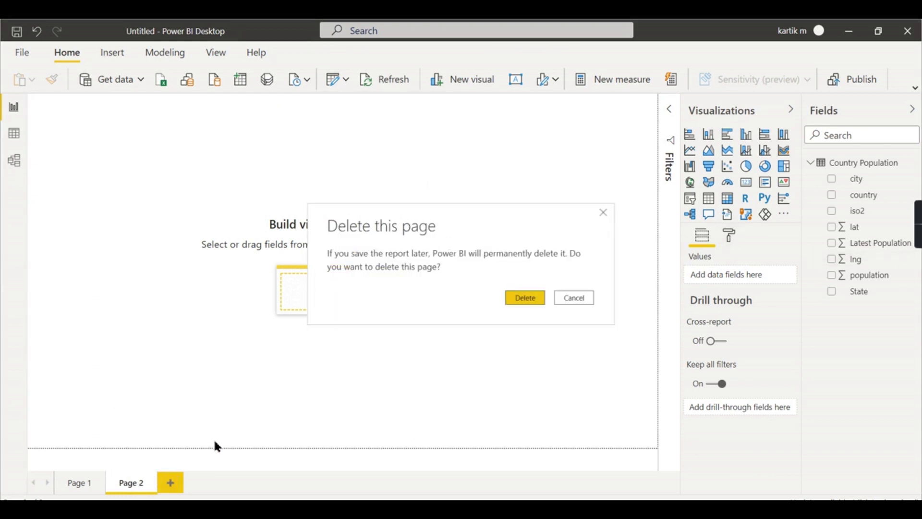
pyautogui.click(525, 299)
pyautogui.rightClick(81, 484)
pyautogui.click(129, 458)
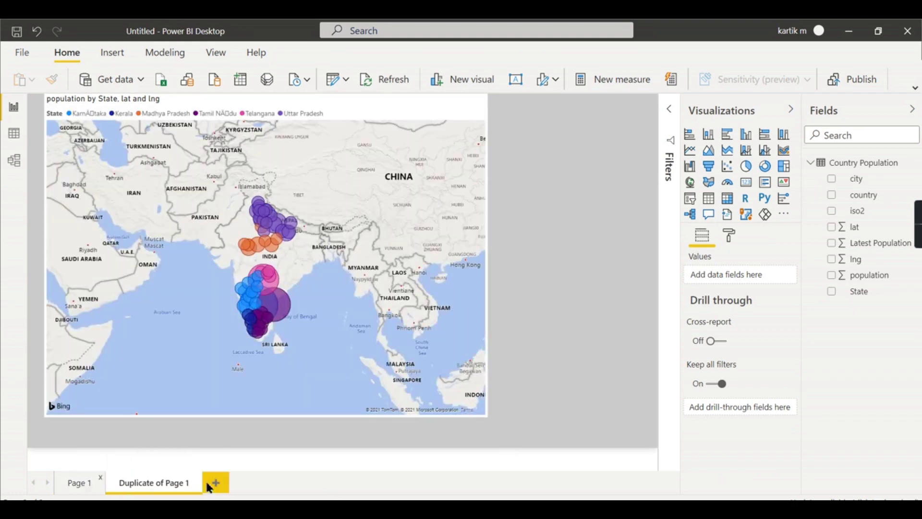
pyautogui.click(460, 106)
pyautogui.press('Delete')
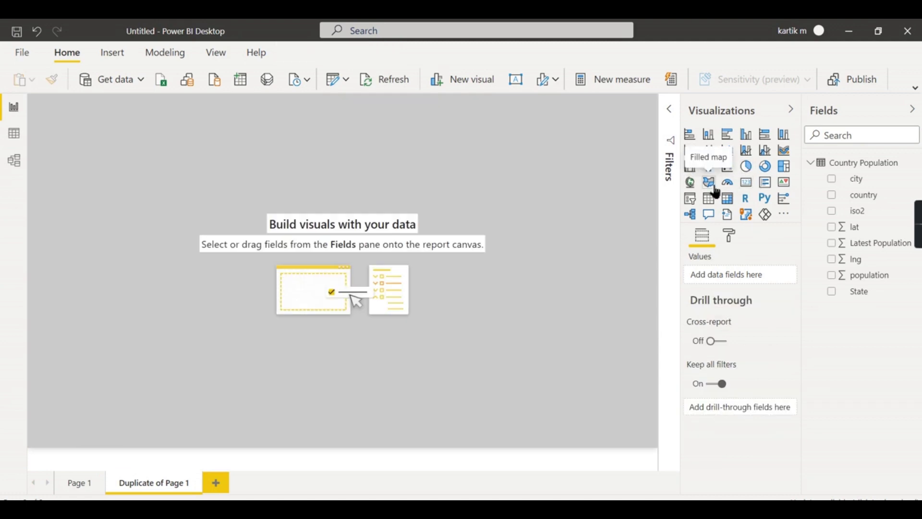
# - Add a Filled map visual to the duplicated page and enlarge it to fill the canvas
pyautogui.click(711, 184)
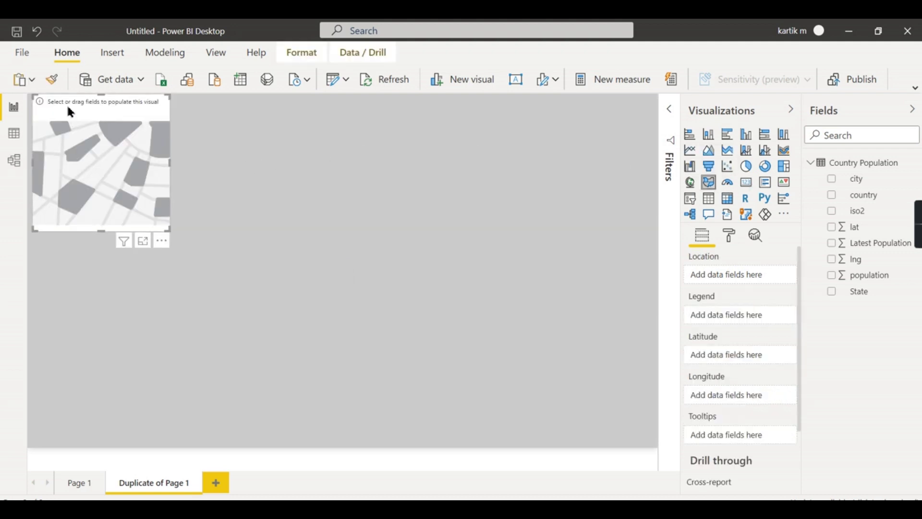
pyautogui.moveTo(66, 103); pyautogui.dragTo(74, 129)
pyautogui.moveTo(175, 255); pyautogui.dragTo(613, 415)
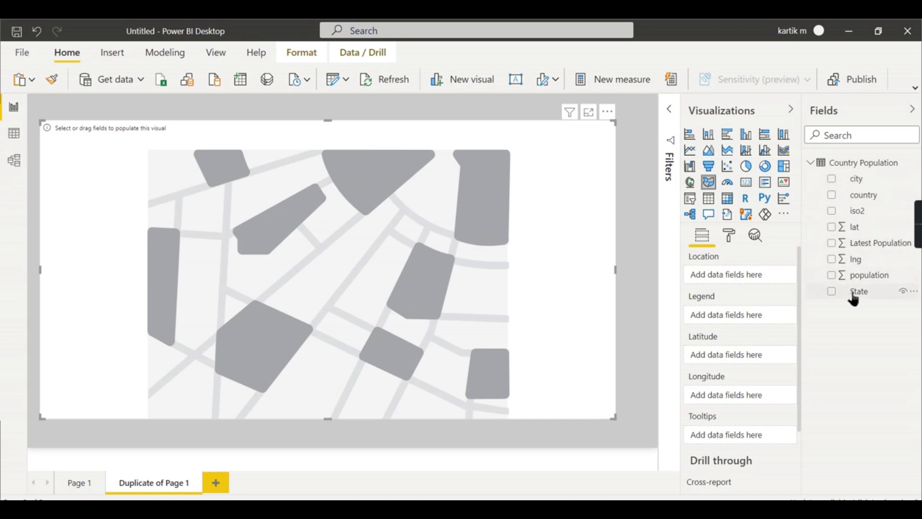
# - Place State in Location and population in Tooltips of the filled map
pyautogui.moveTo(857, 291); pyautogui.dragTo(741, 274)
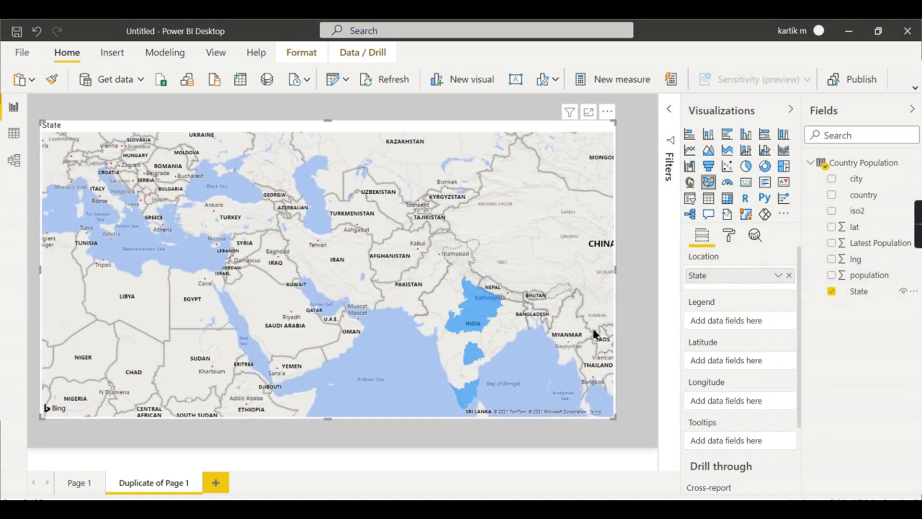
pyautogui.scroll(2, 521, 346)
pyautogui.scroll(-3, 495, 346)
pyautogui.scroll(-2, 512, 344)
pyautogui.scroll(3, 501, 333)
pyautogui.scroll(2, 442, 319)
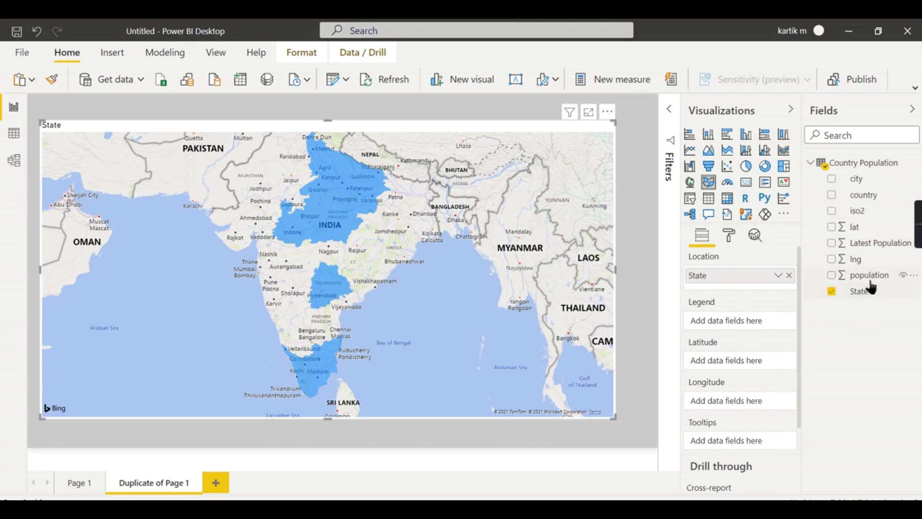
pyautogui.moveTo(870, 275); pyautogui.dragTo(729, 446)
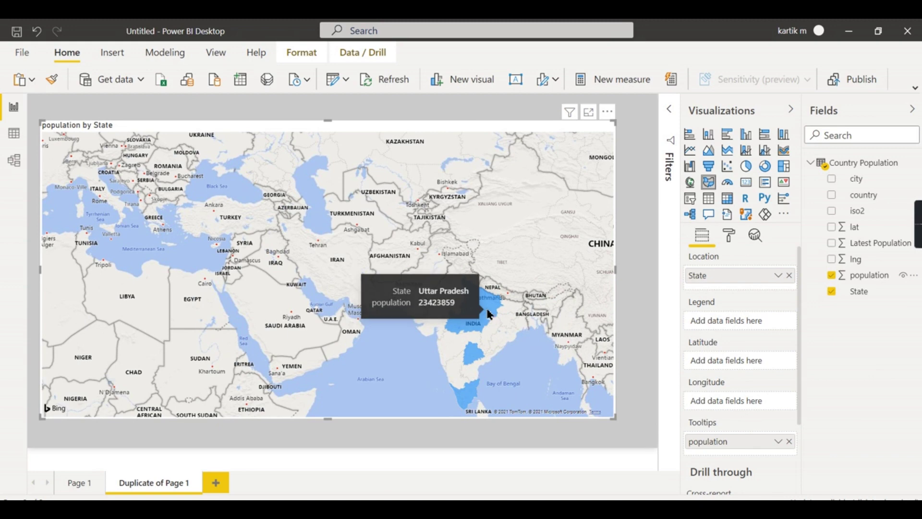
# - Bring up the Data colors settings in the map's Format pane
pyautogui.click(728, 238)
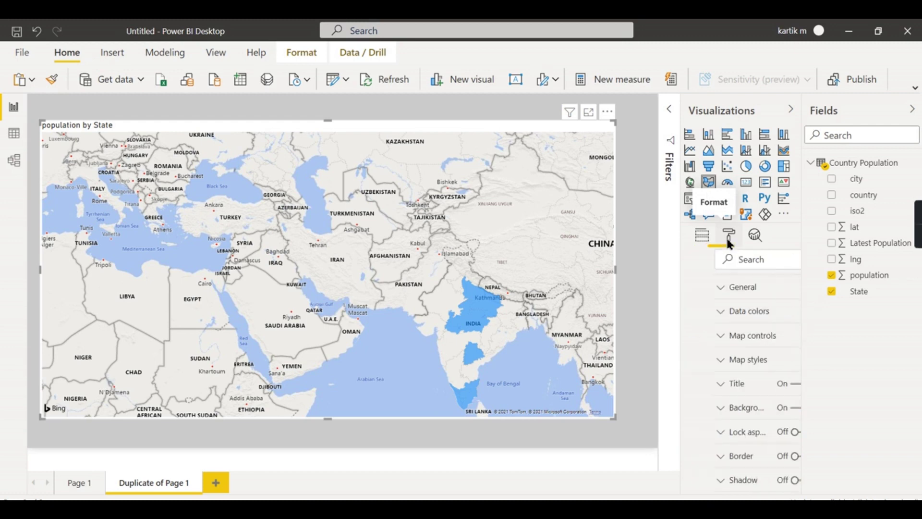
pyautogui.click(752, 318)
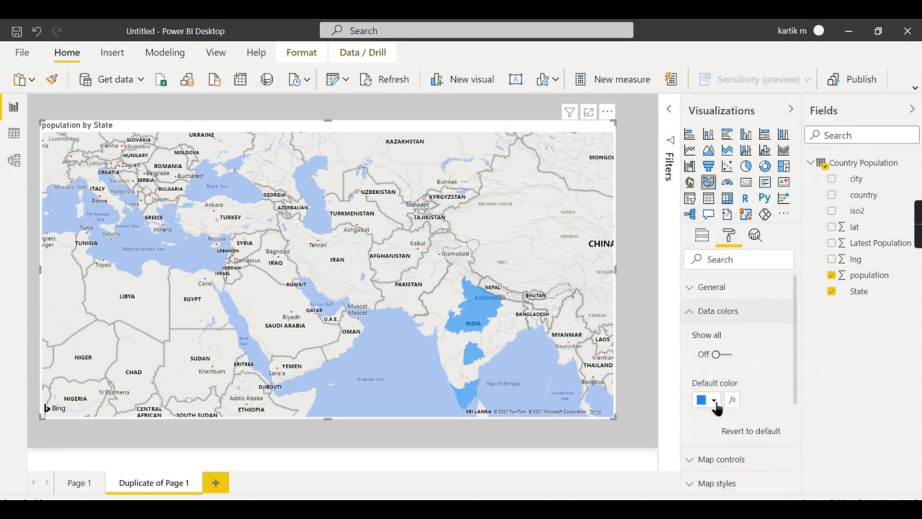
# - Set the Default color scale to light green for Minimum and dark red for Maximum, and apply it
pyautogui.click(731, 401)
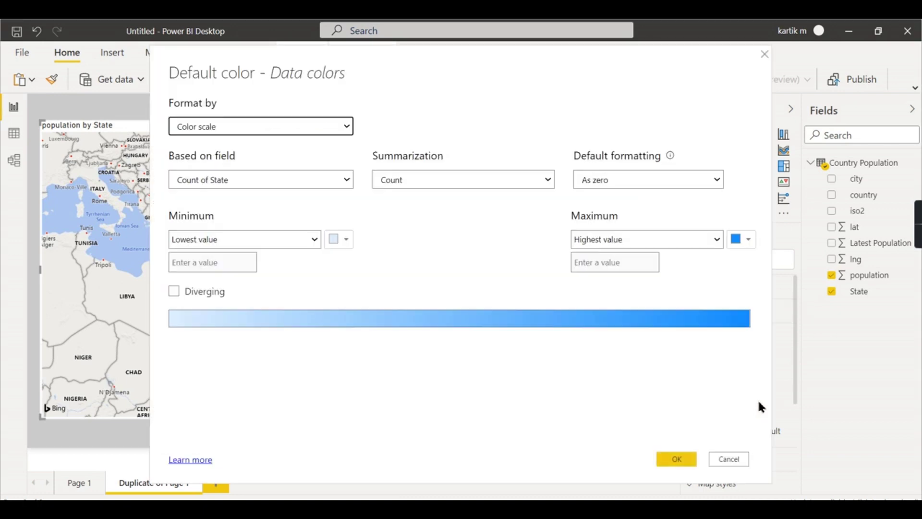
pyautogui.click(349, 242)
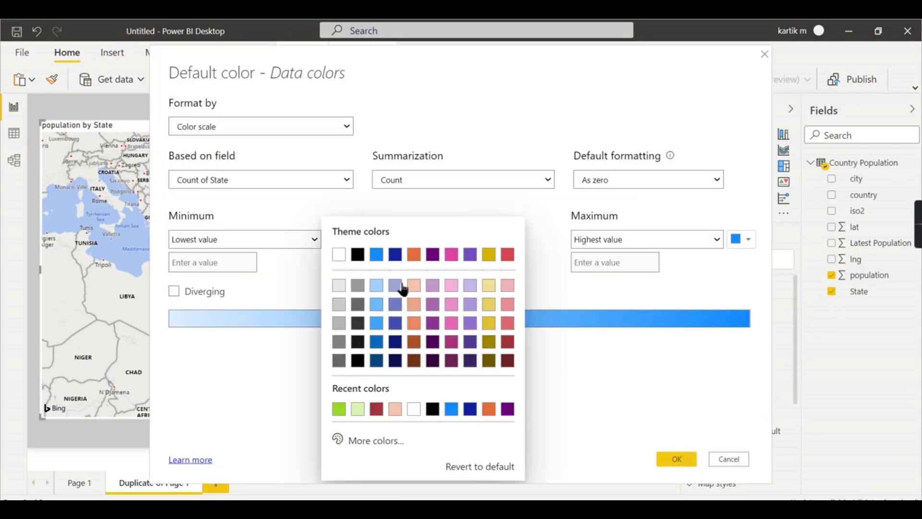
pyautogui.click(357, 409)
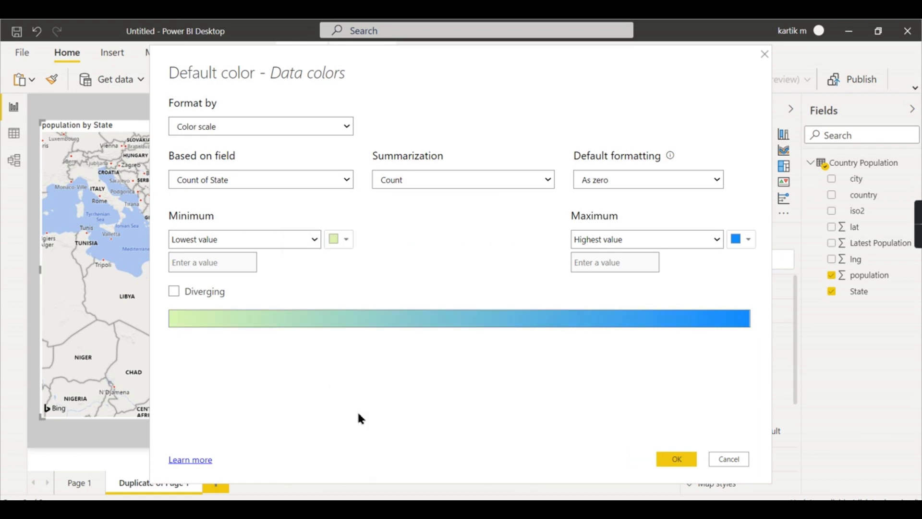
pyautogui.click(735, 240)
pyautogui.click(734, 324)
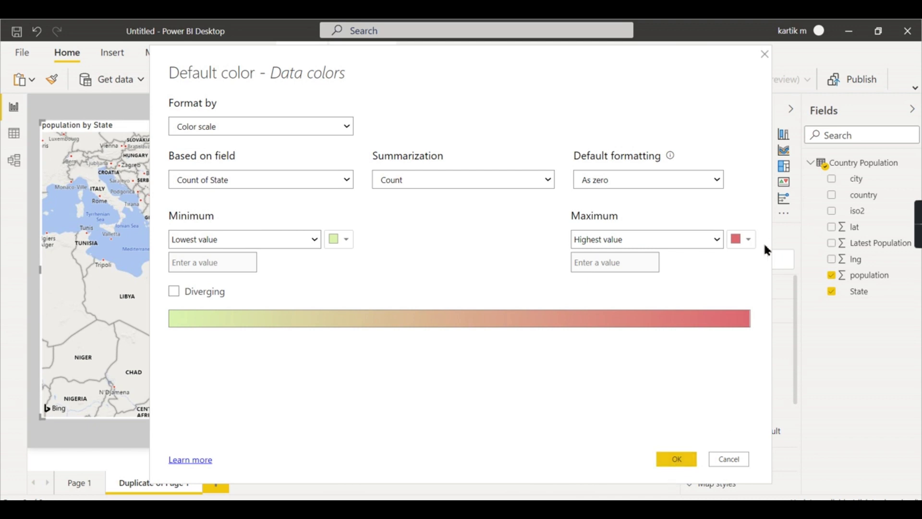
pyautogui.click(748, 240)
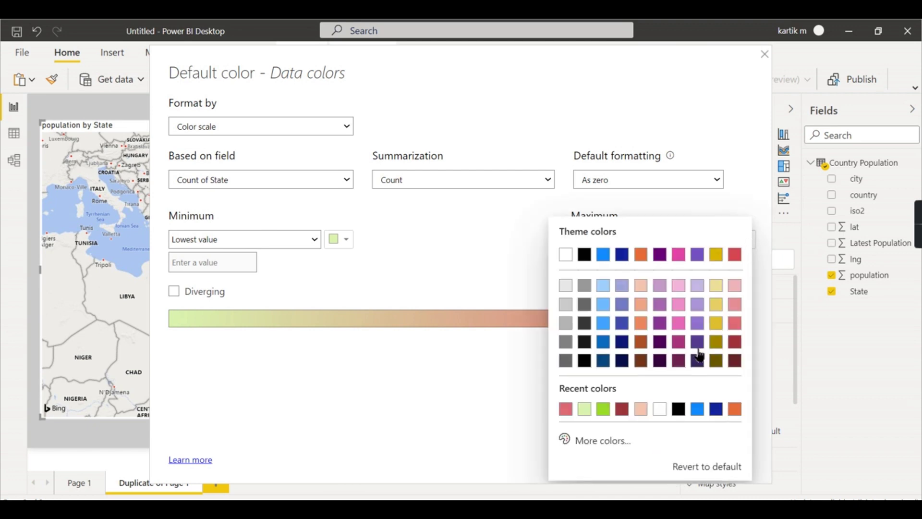
pyautogui.click(736, 344)
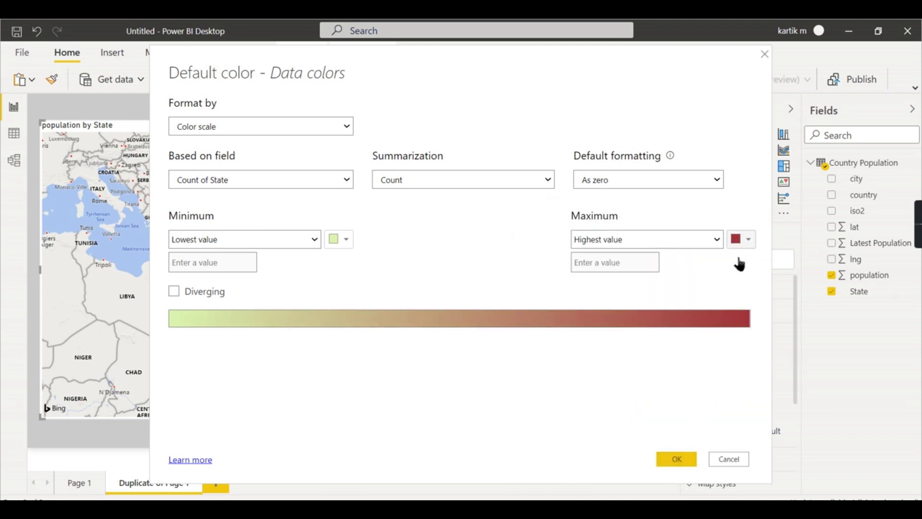
pyautogui.click(664, 460)
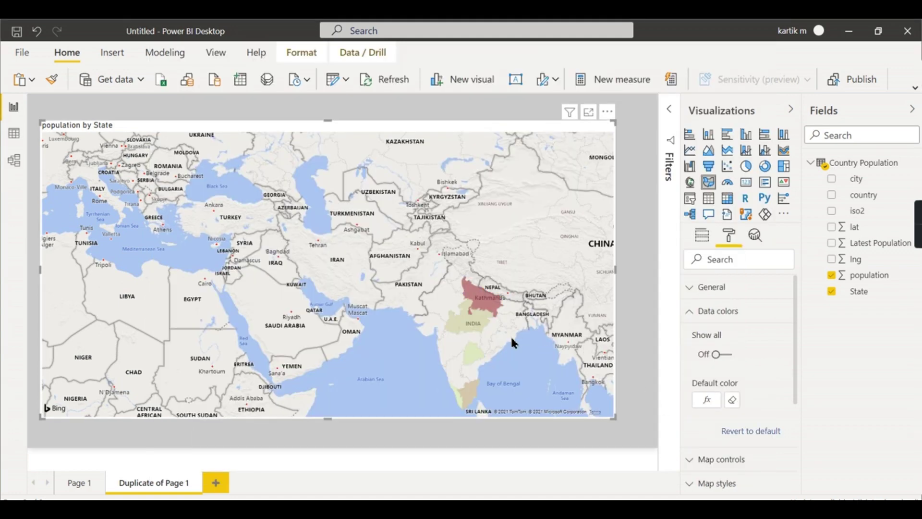
pyautogui.scroll(2, 504, 336)
pyautogui.scroll(-2, 507, 329)
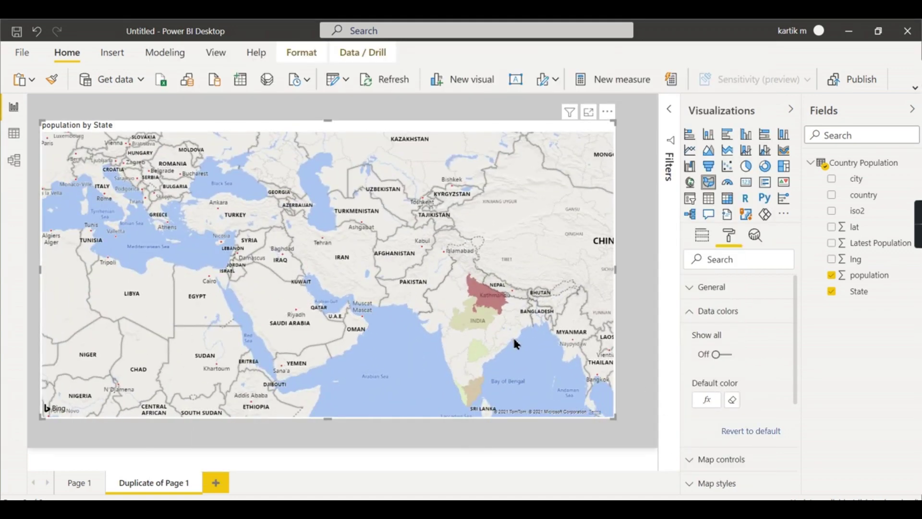
pyautogui.scroll(2, 496, 360)
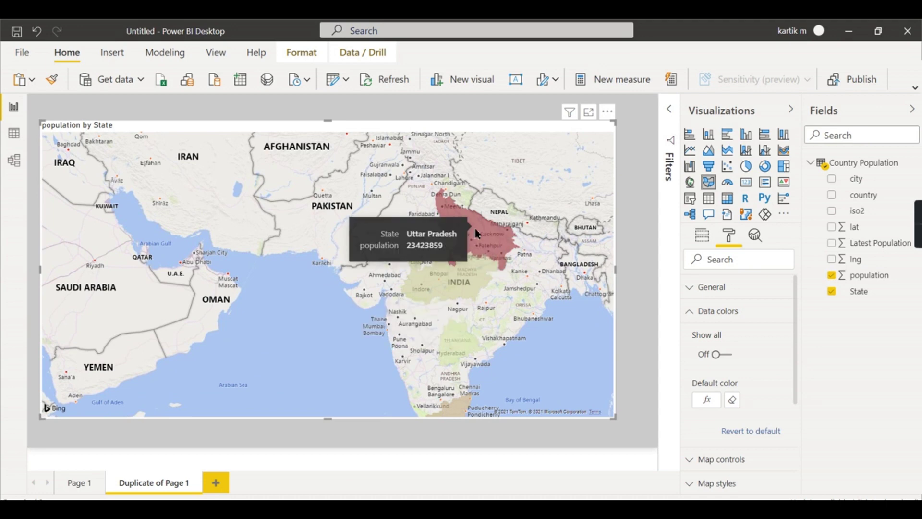
# - Remove population from Tooltips, enlarge the map visual and pan toward southern India
pyautogui.click(701, 235)
pyautogui.click(789, 442)
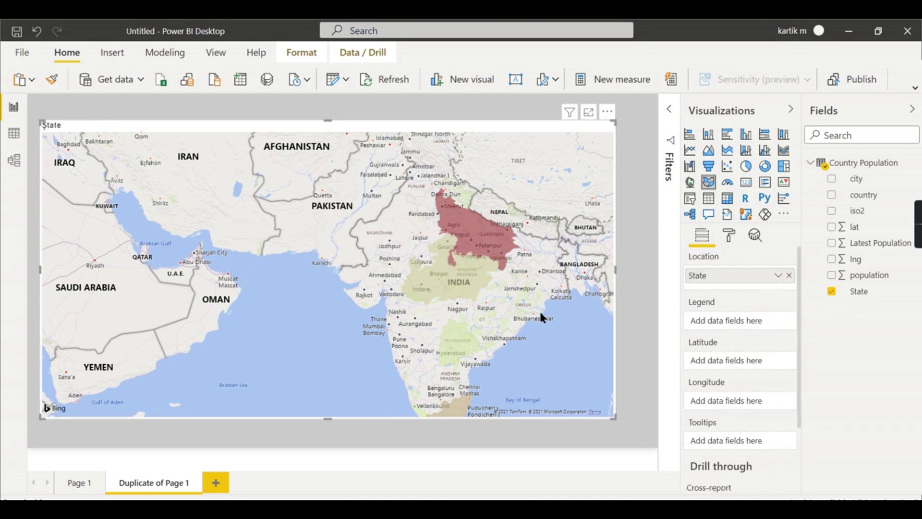
pyautogui.scroll(-2, 534, 296)
pyautogui.scroll(2, 488, 350)
pyautogui.scroll(3, 491, 341)
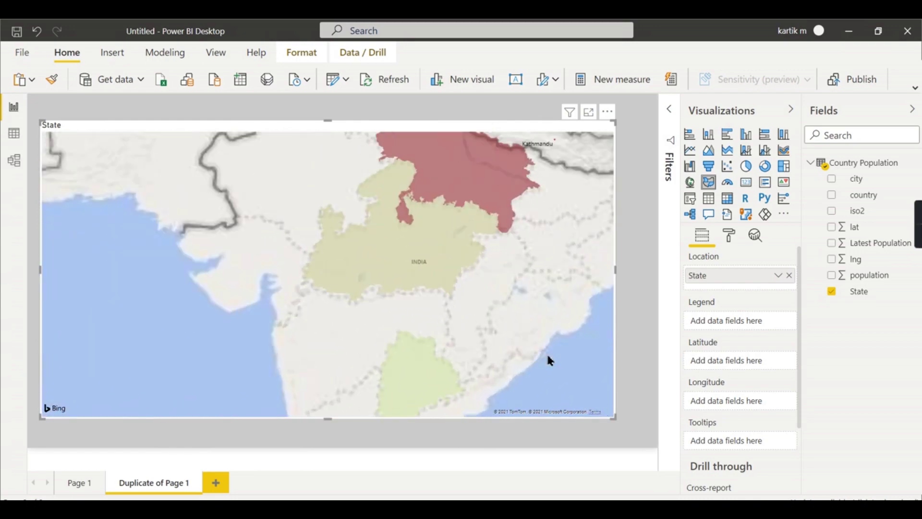
pyautogui.moveTo(614, 418); pyautogui.dragTo(656, 446)
pyautogui.scroll(-2, 513, 299)
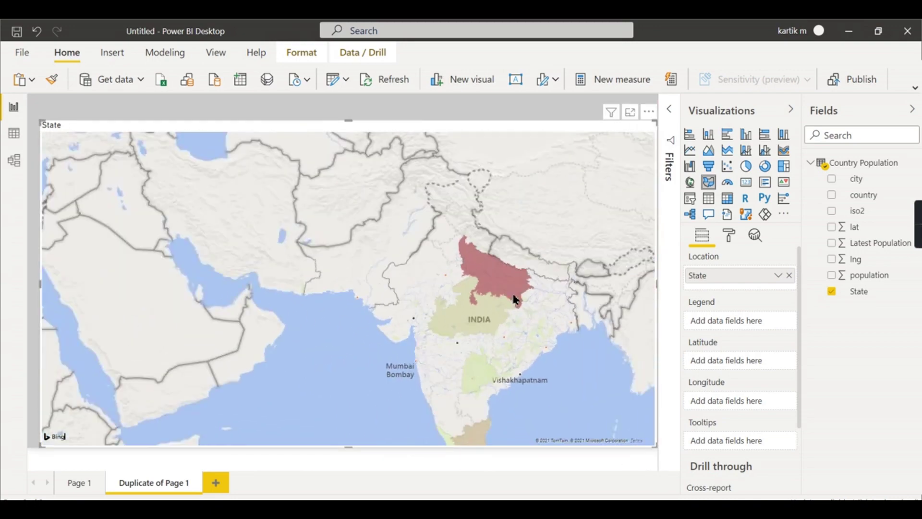
pyautogui.scroll(3, 482, 388)
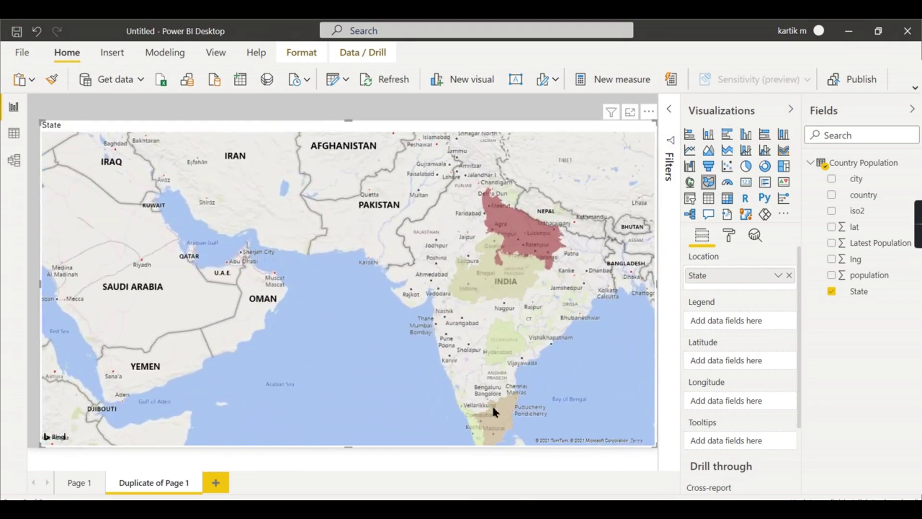
pyautogui.moveTo(563, 371)
pyautogui.mouseDown()
pyautogui.moveTo(485, 303)
pyautogui.moveTo(425, 362)
pyautogui.mouseUp()
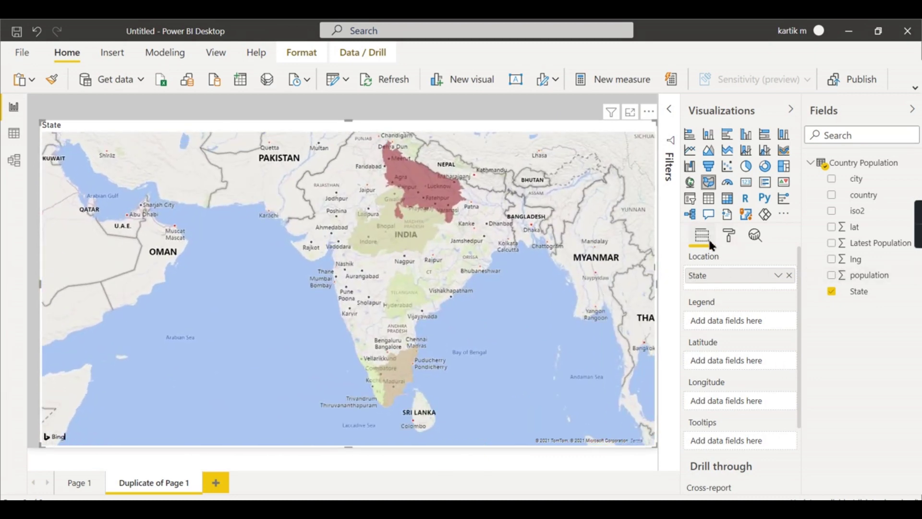
# - Check the Data colors section in the Format pane and collapse it again
pyautogui.click(728, 236)
pyautogui.click(729, 311)
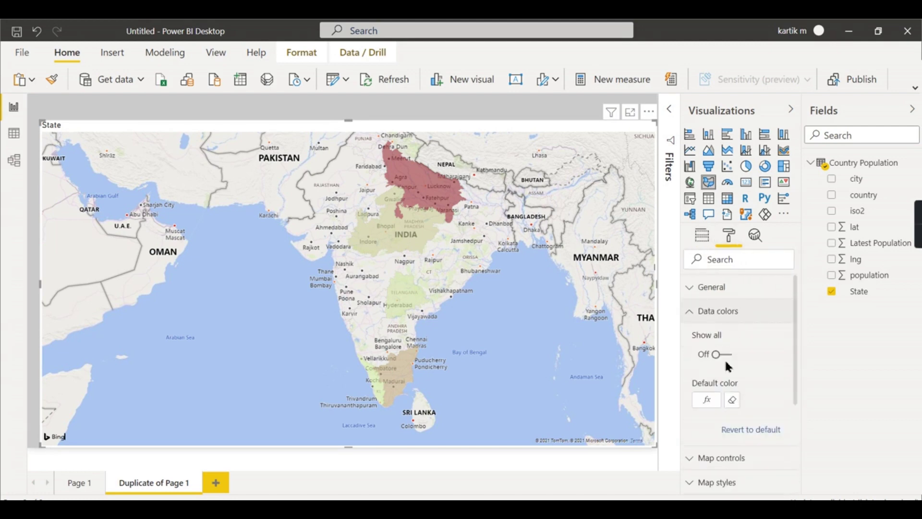
pyautogui.click(698, 314)
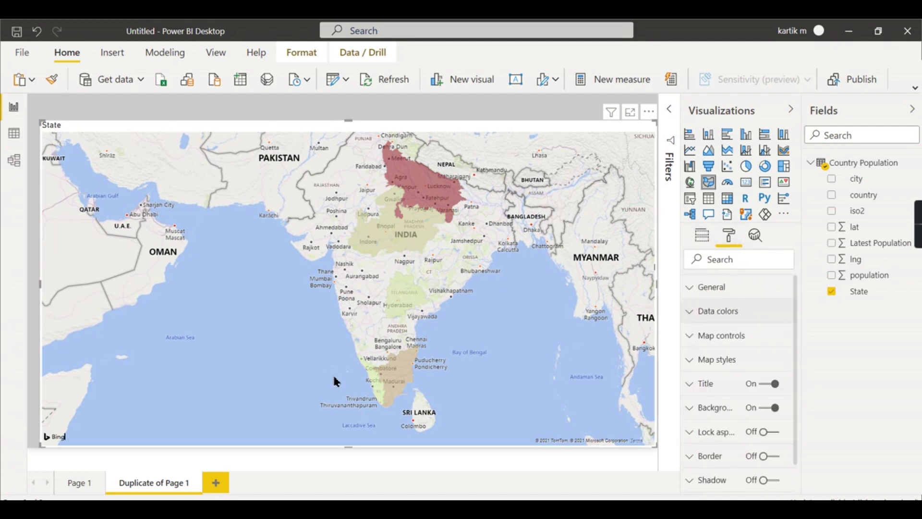
# - Clear the Default color conditional formatting so all states revert to plain blue
pyautogui.click(701, 238)
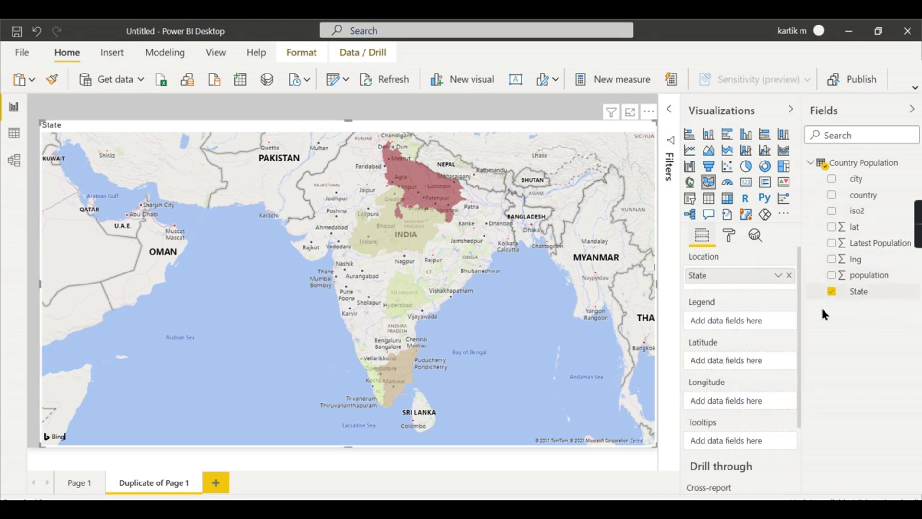
pyautogui.click(730, 238)
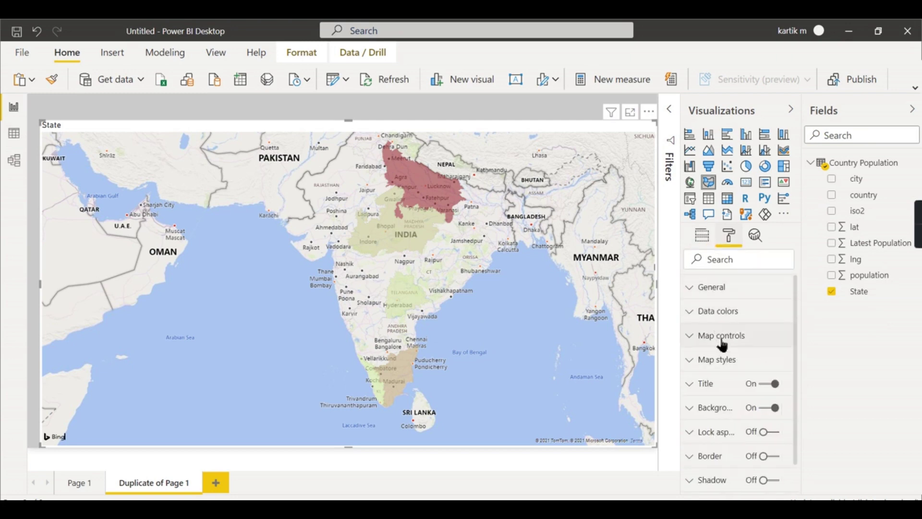
pyautogui.click(742, 315)
pyautogui.click(732, 399)
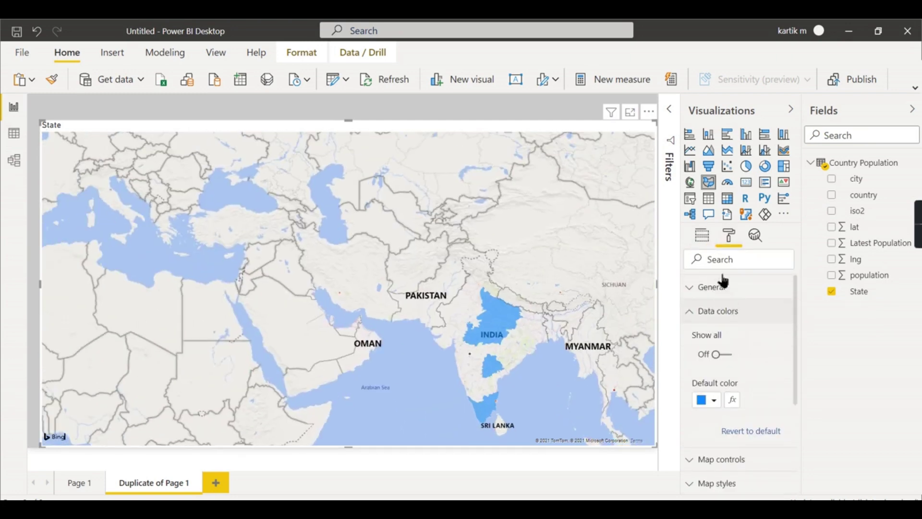
pyautogui.click(704, 241)
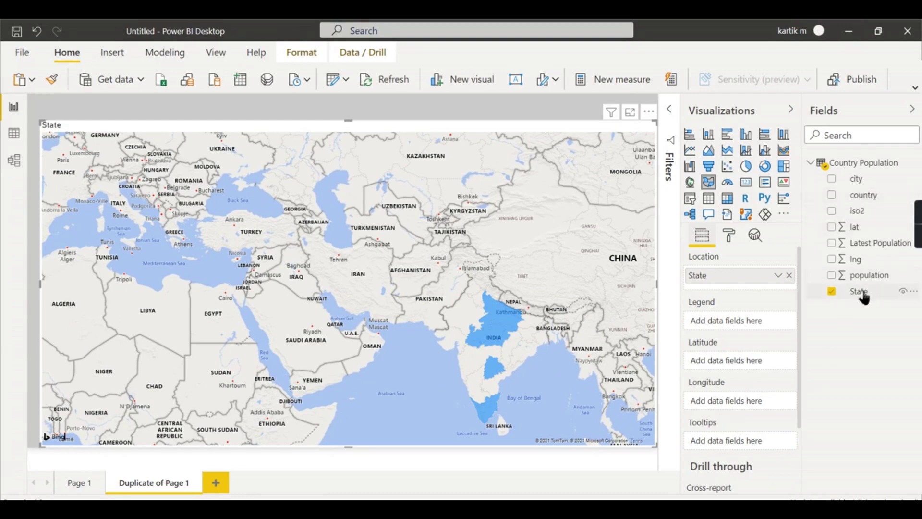
# - Use State as the map's Legend so each state gets its own colour
pyautogui.moveTo(865, 292); pyautogui.dragTo(743, 323)
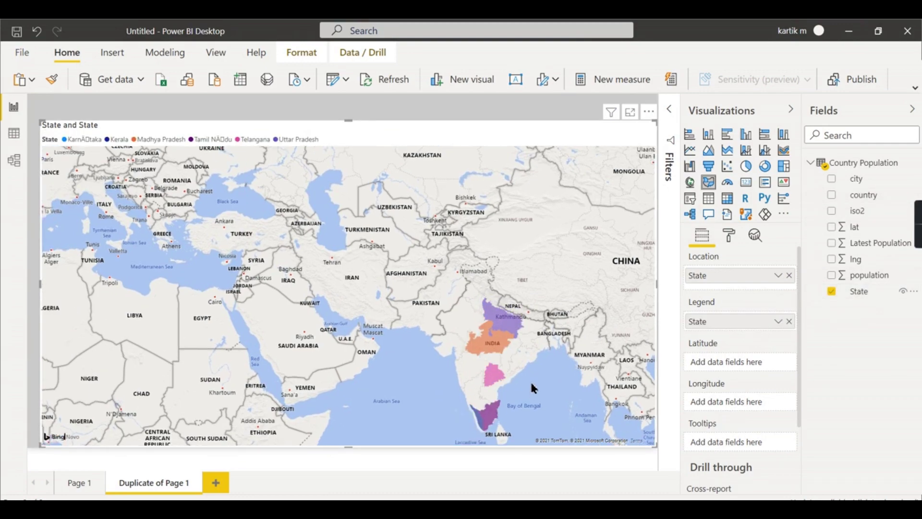
pyautogui.scroll(5, 529, 379)
pyautogui.scroll(-3, 478, 344)
pyautogui.scroll(-2, 509, 385)
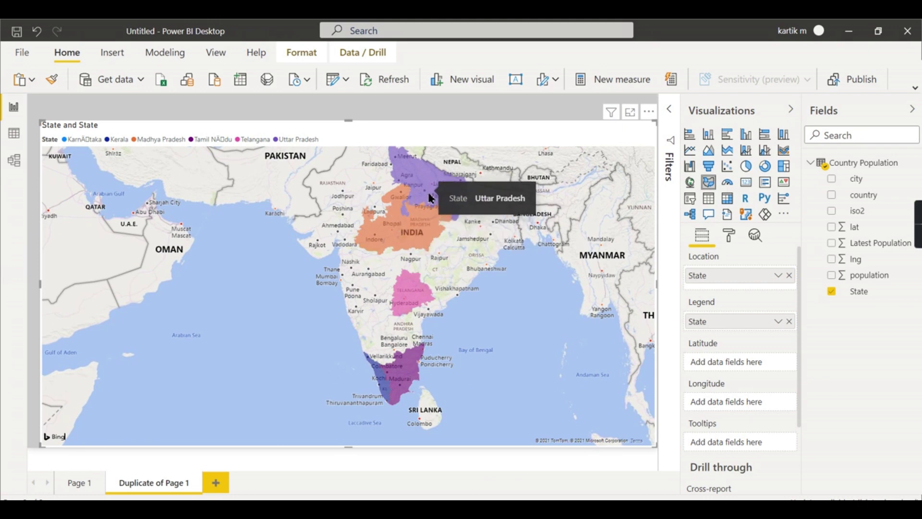
pyautogui.moveTo(869, 275)
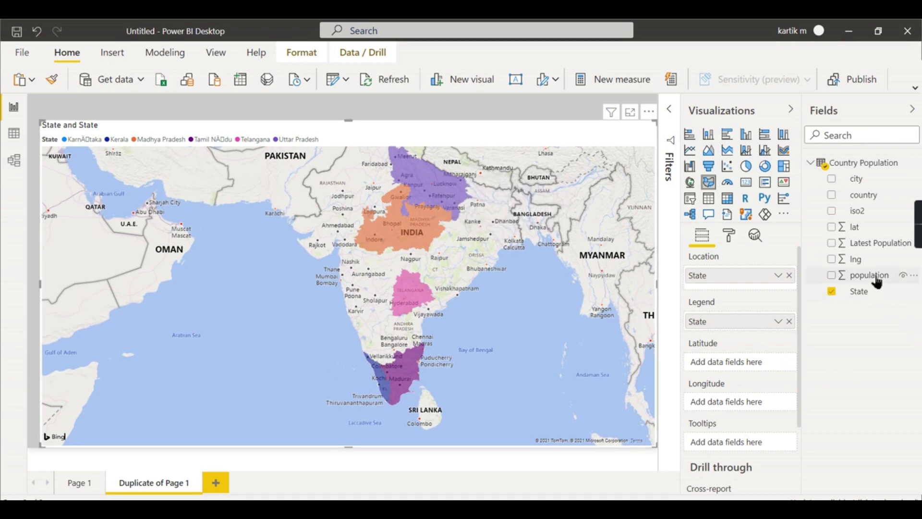
# - Add population to Tooltips and centre the map on India to verify the hover value
pyautogui.moveTo(872, 275); pyautogui.dragTo(730, 447)
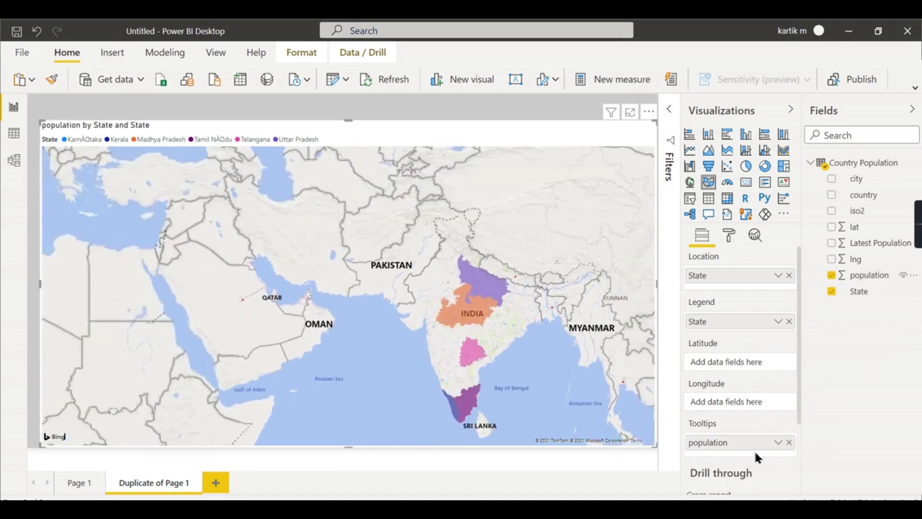
pyautogui.moveTo(581, 429); pyautogui.dragTo(513, 358)
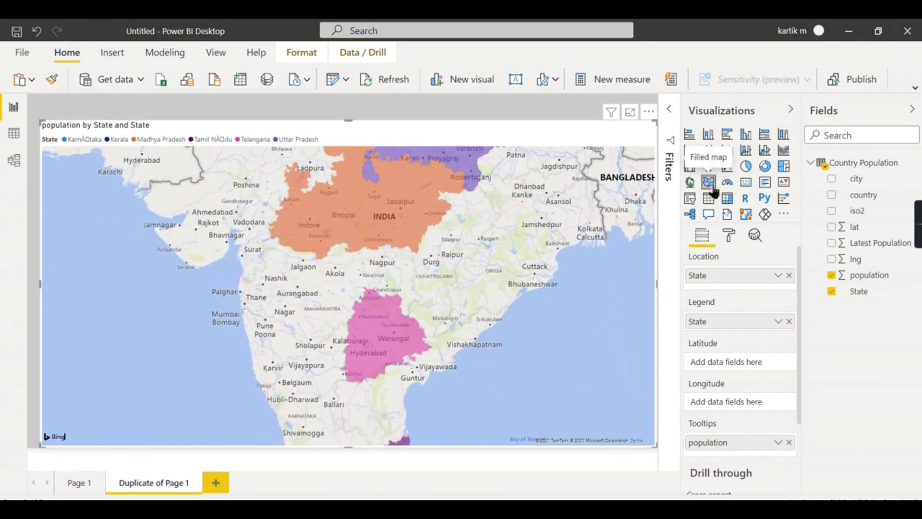
pyautogui.scroll(-2, 516, 271)
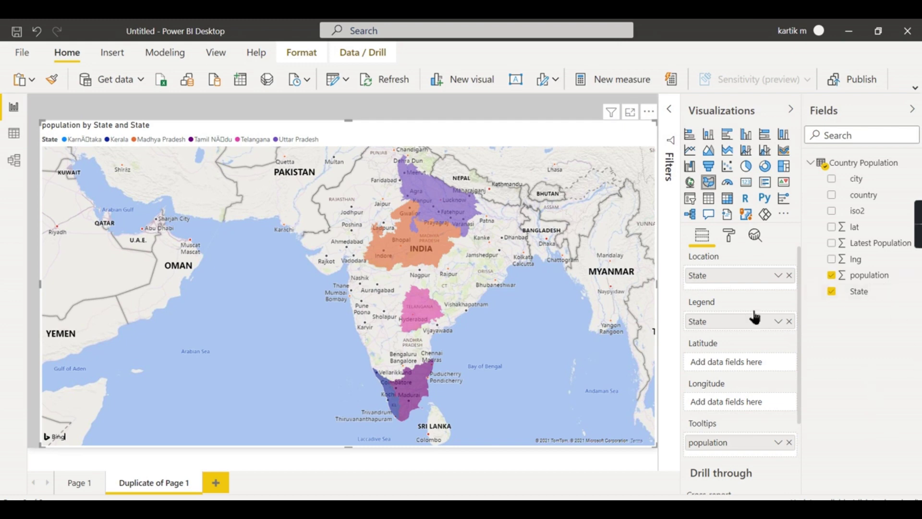
pyautogui.click(513, 107)
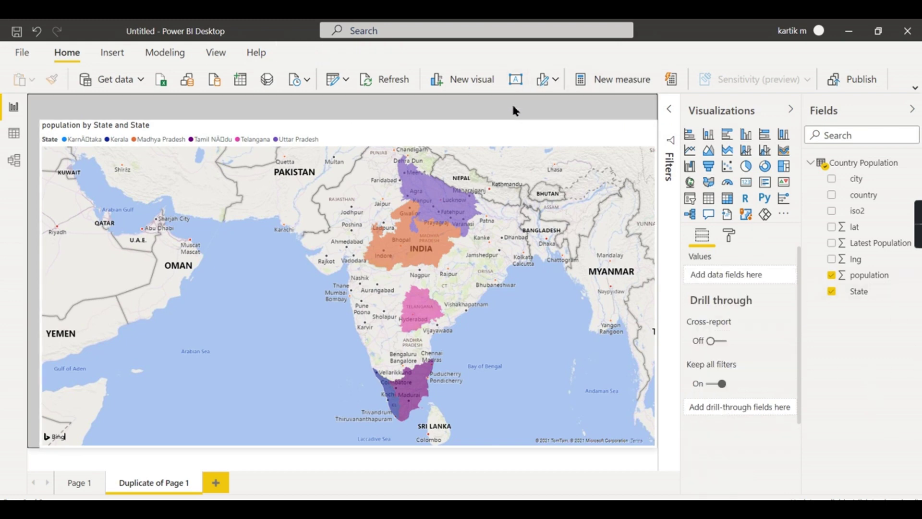